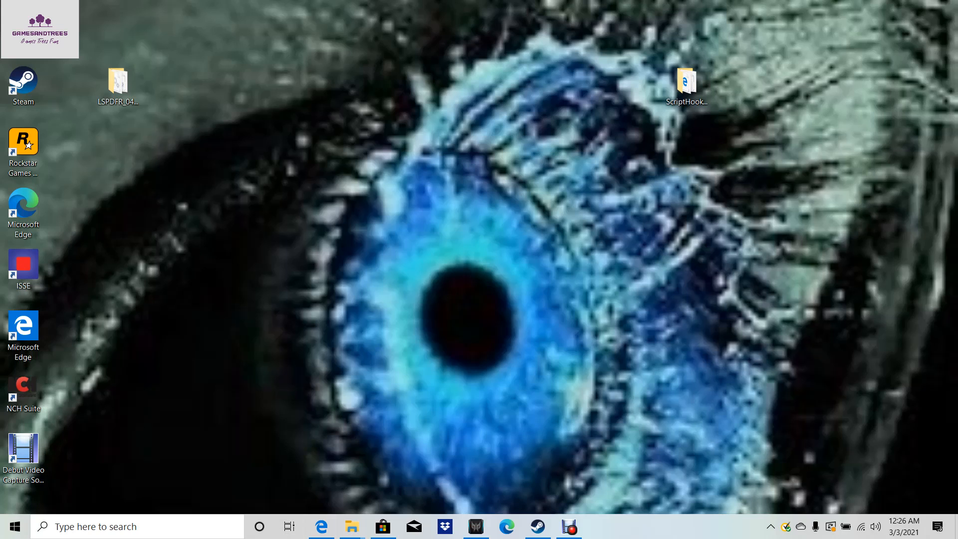
Step: Switch to Steam, open the Grand Theft Auto V installation folder from the game's local files properties, and minimize the folder window
double_click(24, 83)
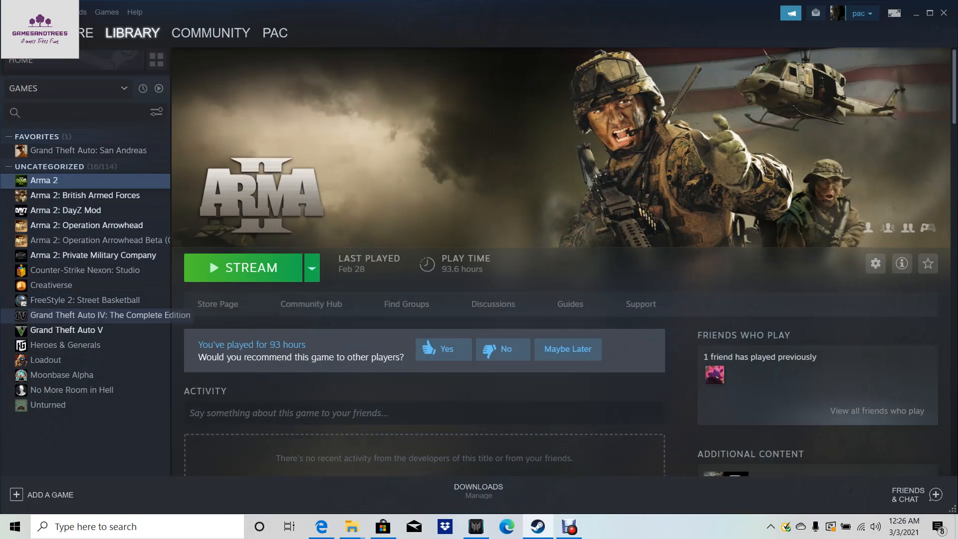
right_click(89, 331)
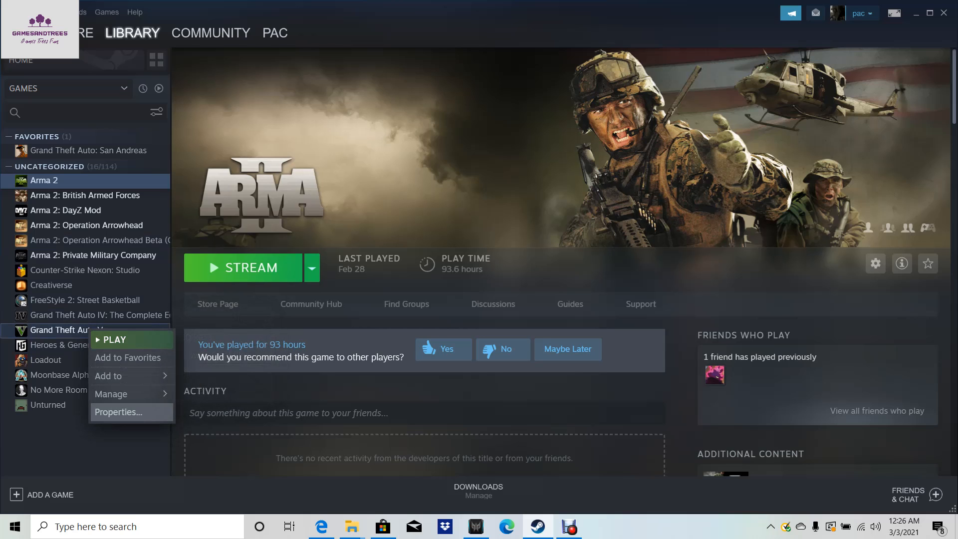
left_click(119, 412)
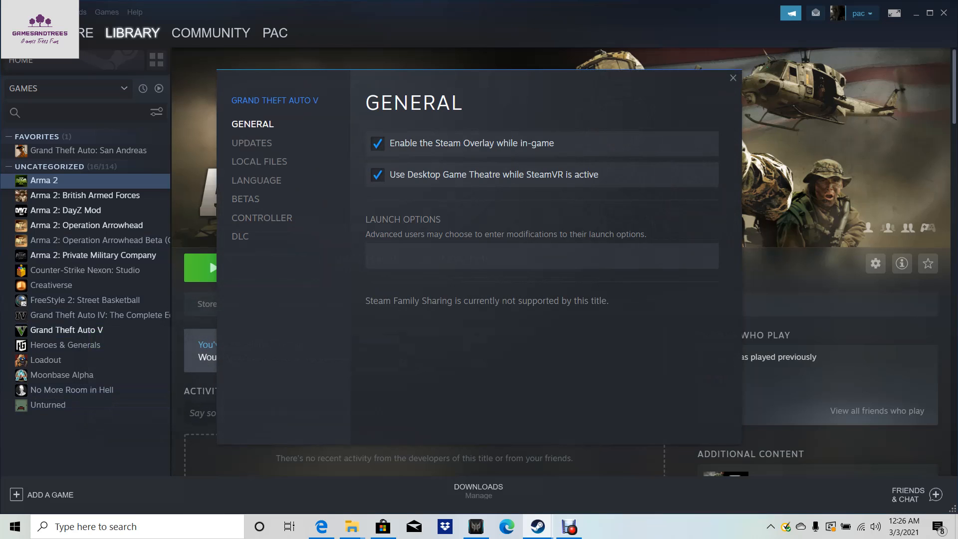
left_click(259, 162)
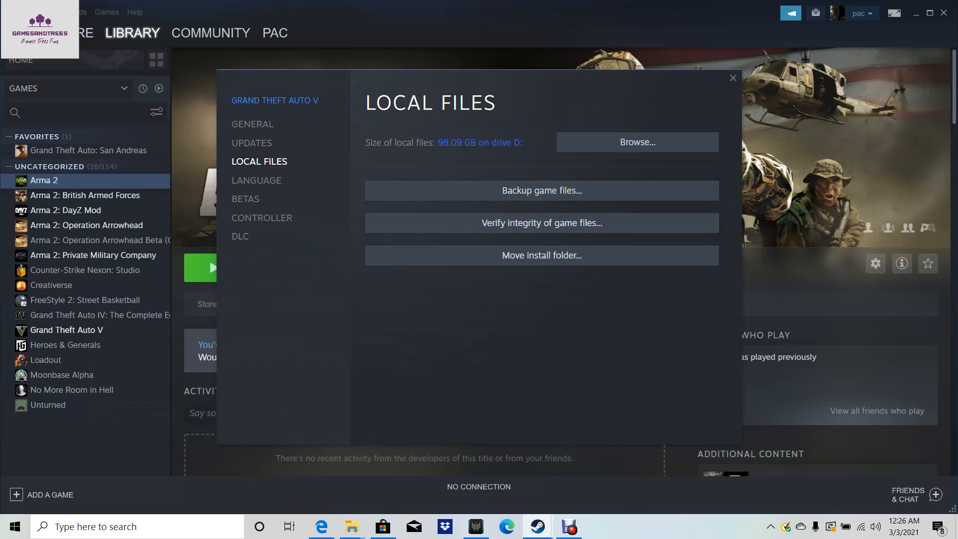
left_click(638, 142)
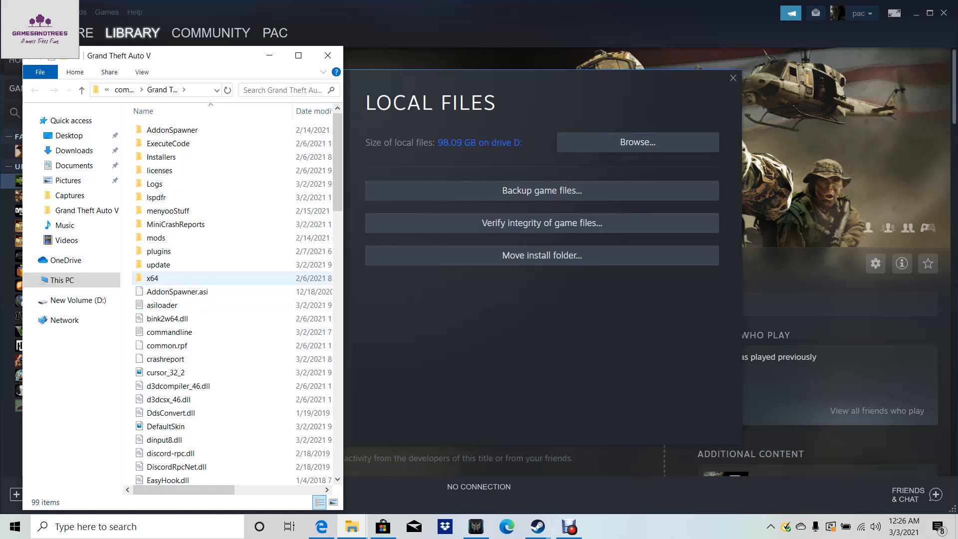
scroll(200, 276, "down", 20)
scroll(199, 275, "up", 20)
scroll(200, 275, "up", 5)
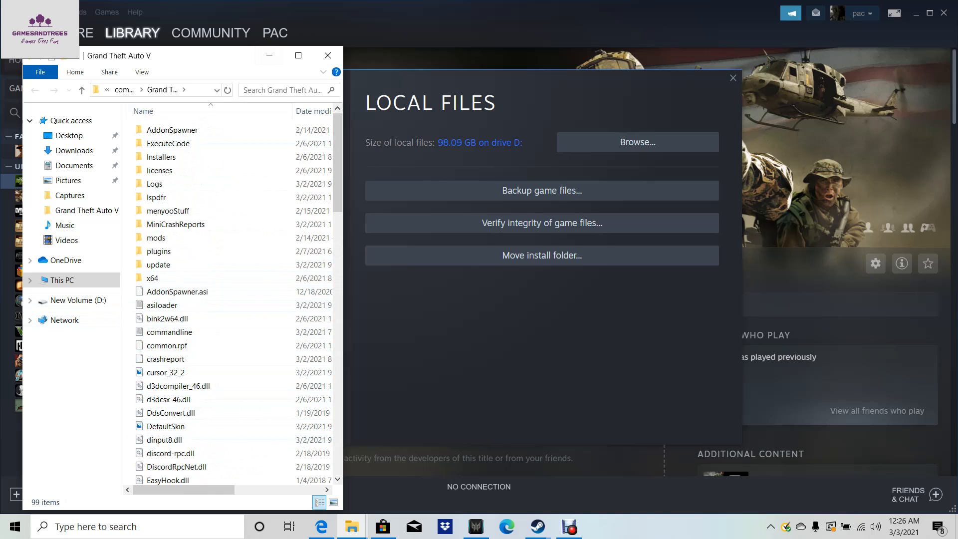
left_click_drag(252, 56, 279, 39)
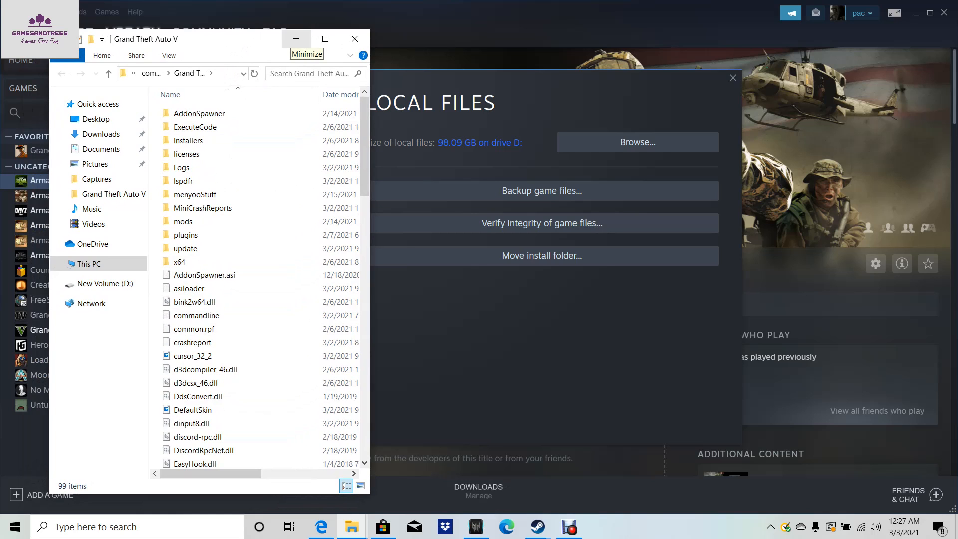
left_click(296, 39)
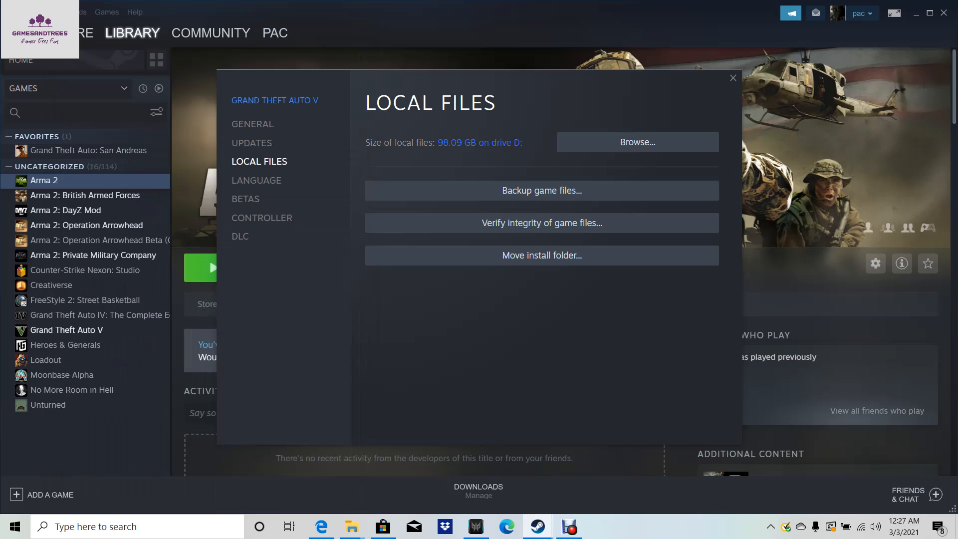
left_click(569, 526)
left_click(568, 527)
mouse_move(351, 526)
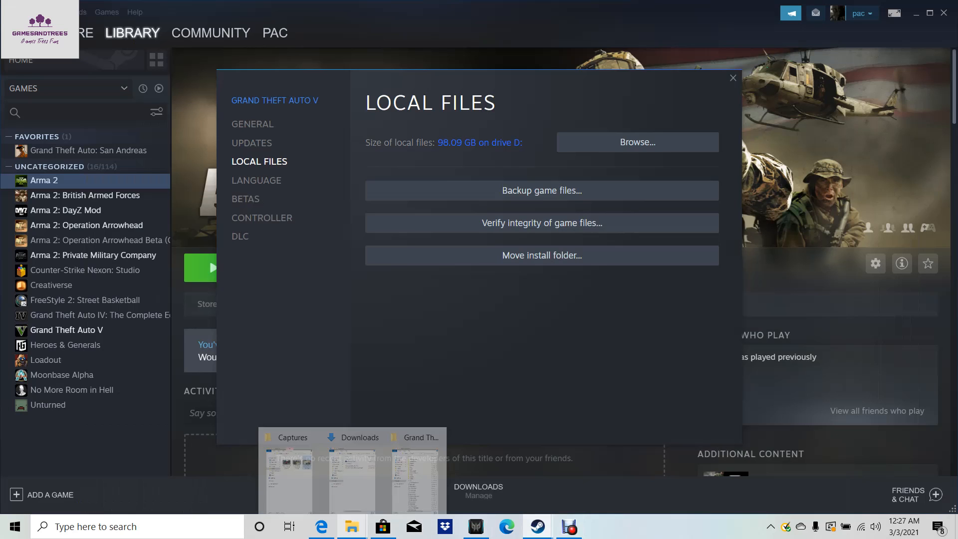
left_click(415, 469)
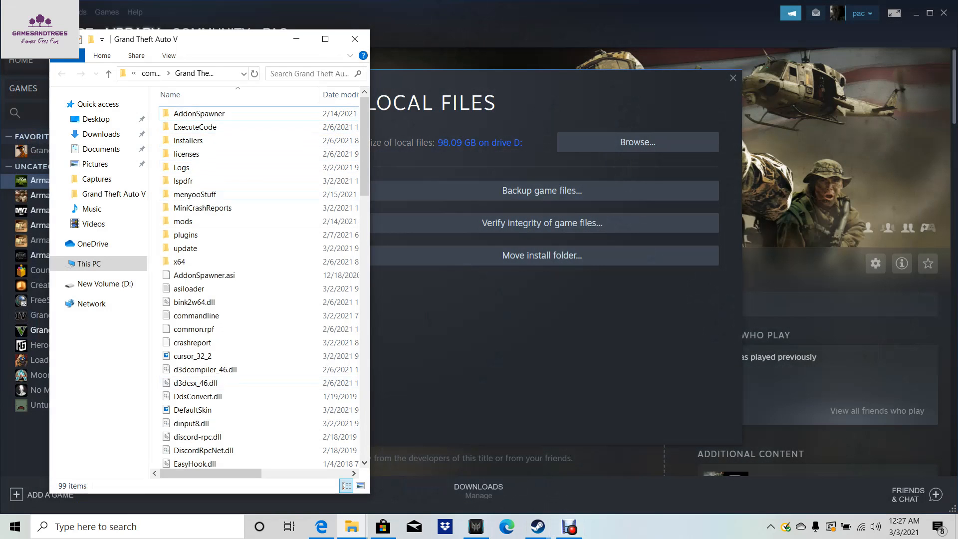
left_click_drag(221, 47, 195, 64)
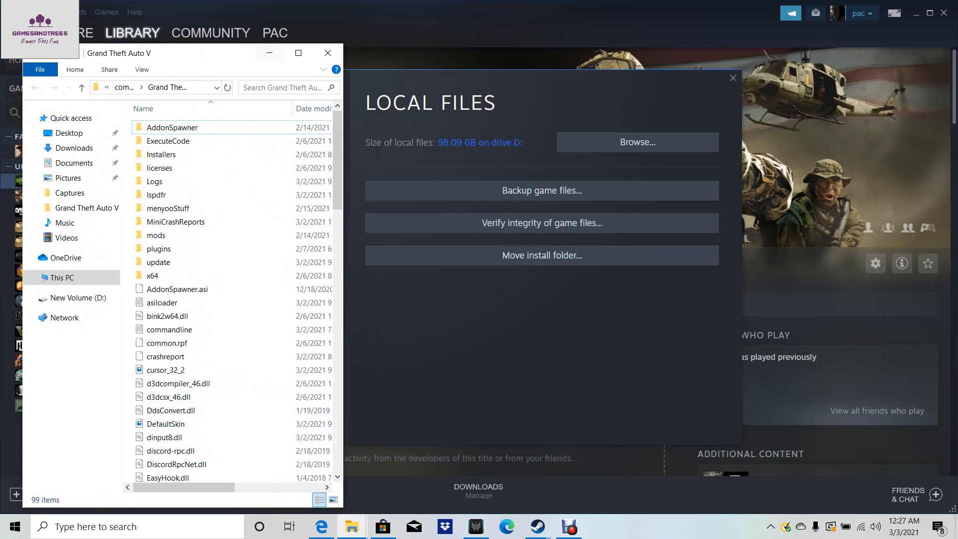
left_click(267, 56)
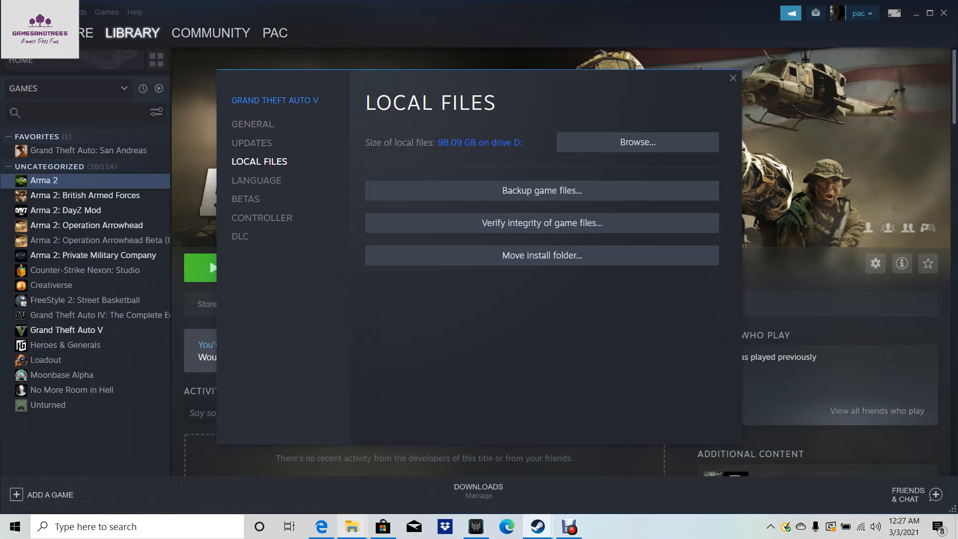
Step: Close the Captures and Downloads folder windows, and clear the game properties dialog and Steam off the desktop
mouse_move(351, 526)
left_click(311, 432)
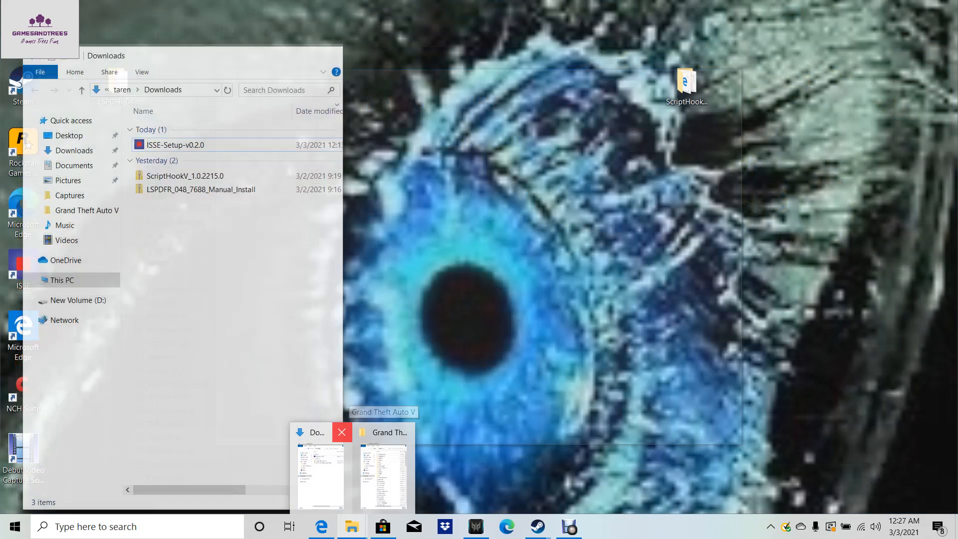
left_click(342, 432)
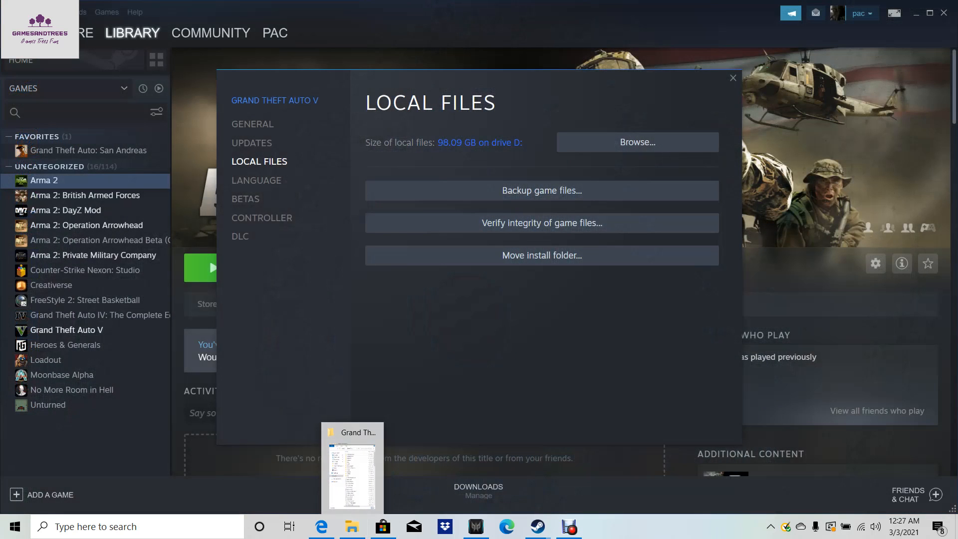
left_click(733, 78)
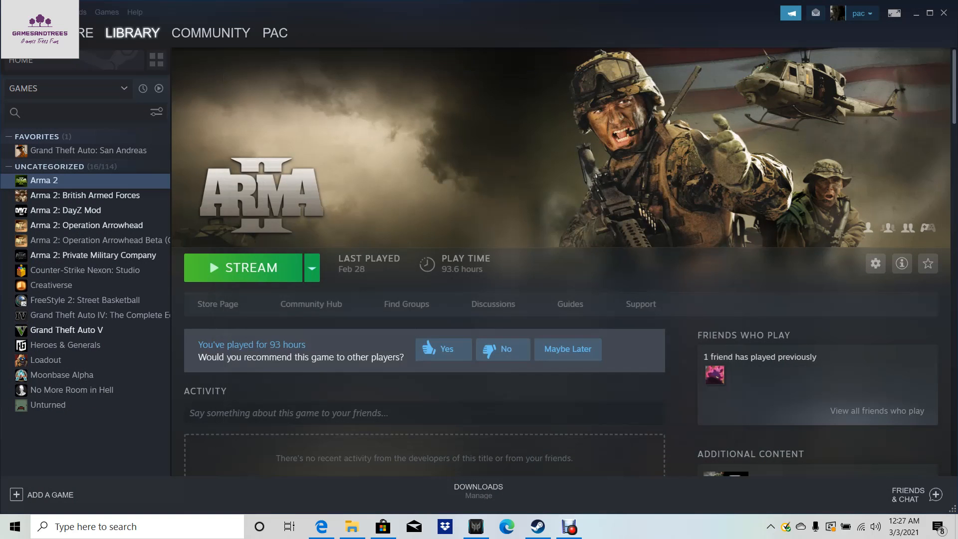
left_click(916, 13)
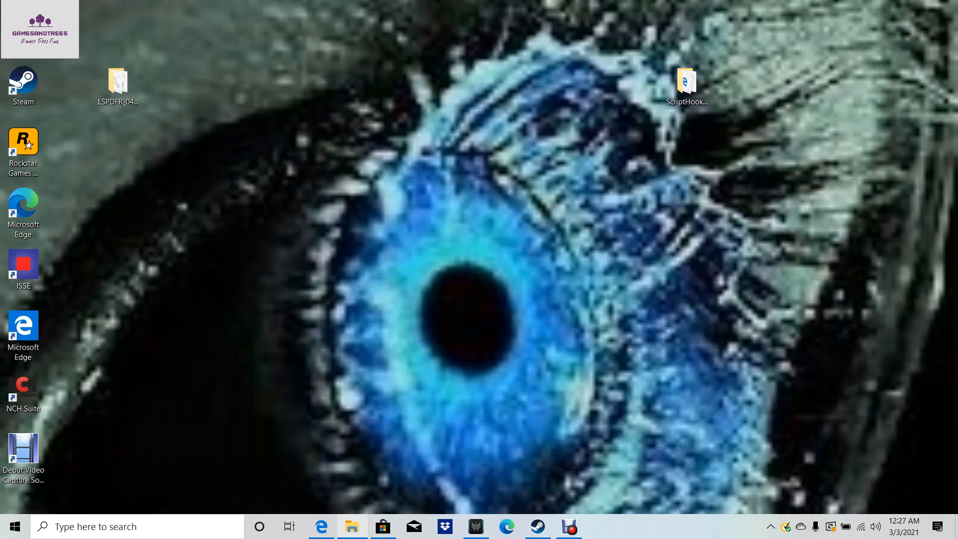
Step: Arrange the Grand Theft Auto V folder and the desktop's LSPDFR_048_7688_Manual_Install folder side by side in separate windows
left_click(353, 526)
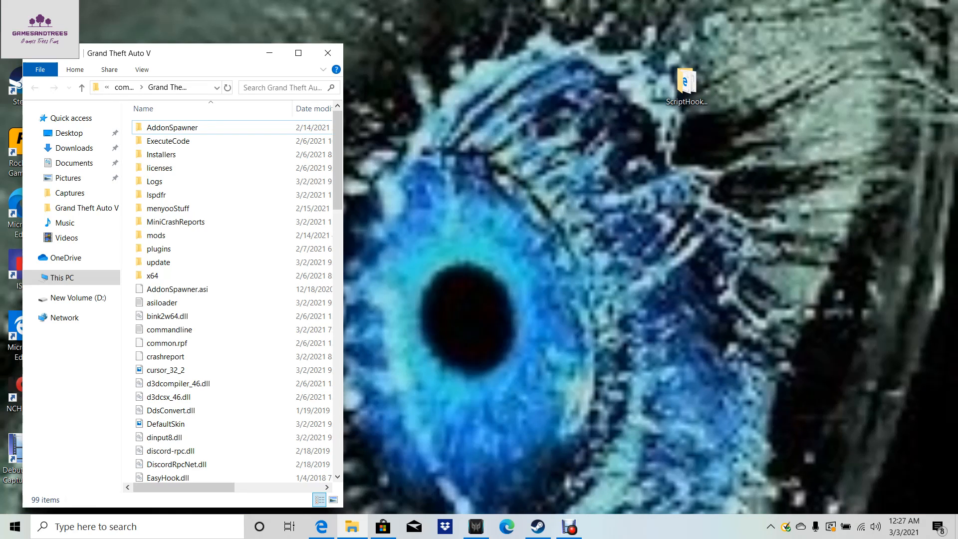
left_click_drag(198, 58, 654, 39)
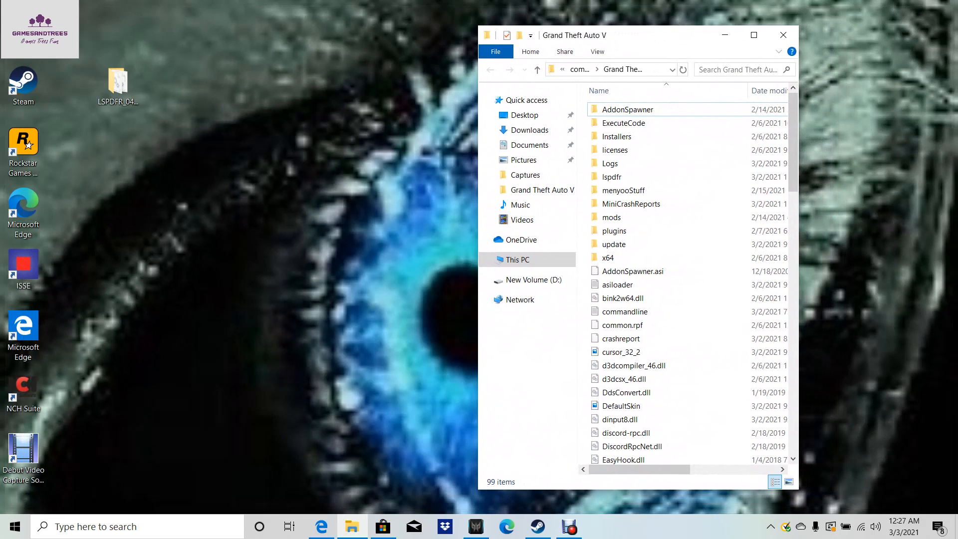
left_click(118, 82)
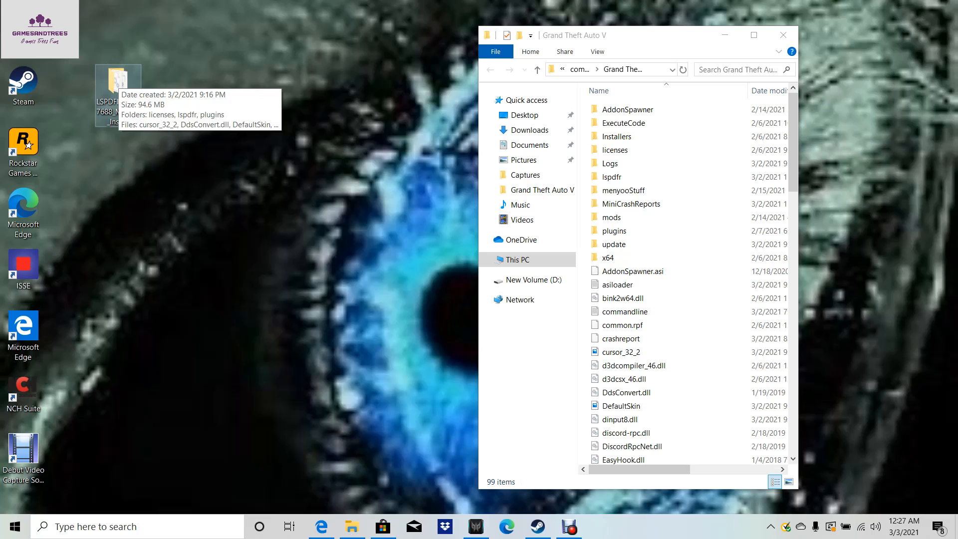
double_click(118, 81)
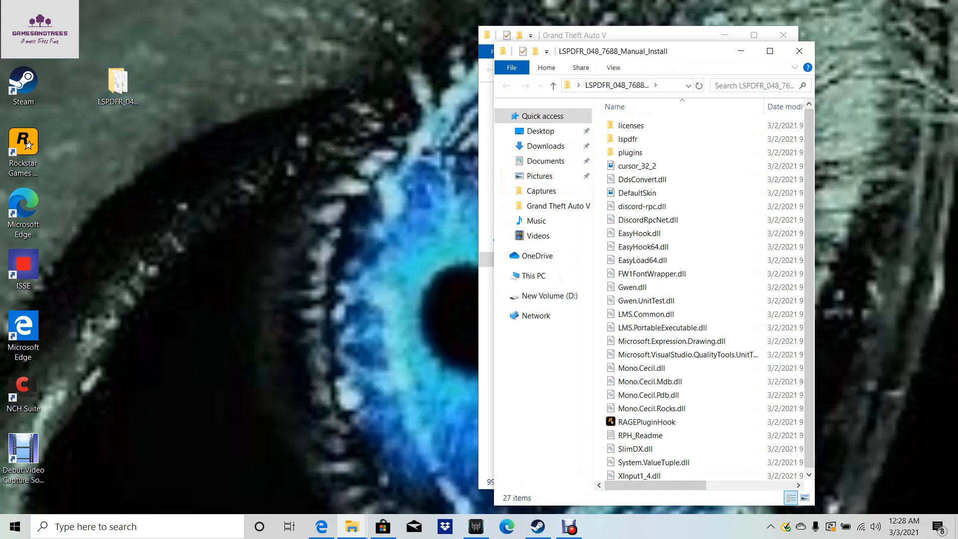
left_click_drag(693, 59, 270, 42)
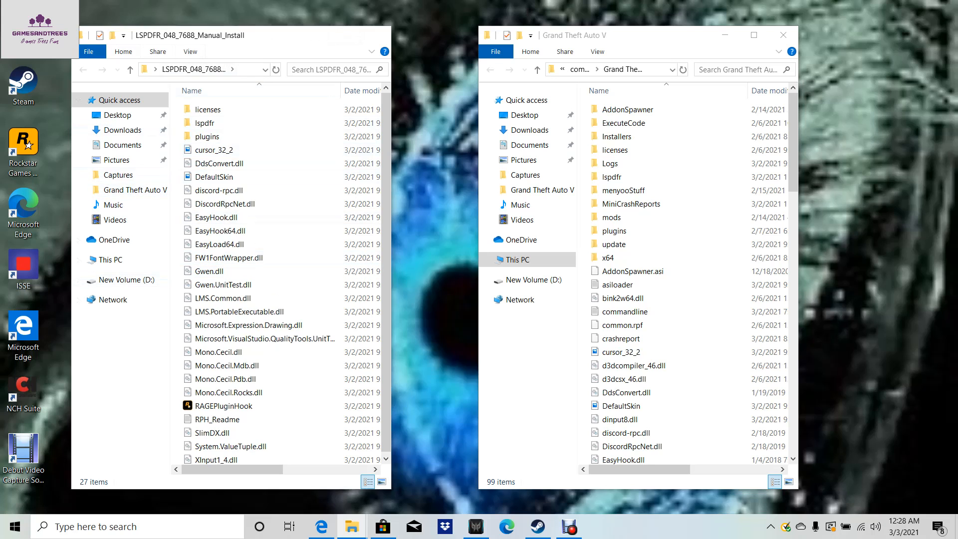
Step: Switch to Microsoft Edge, close the Softpedia and Debut video capture tabs, and open a new tab
left_click(317, 35)
left_click(136, 526)
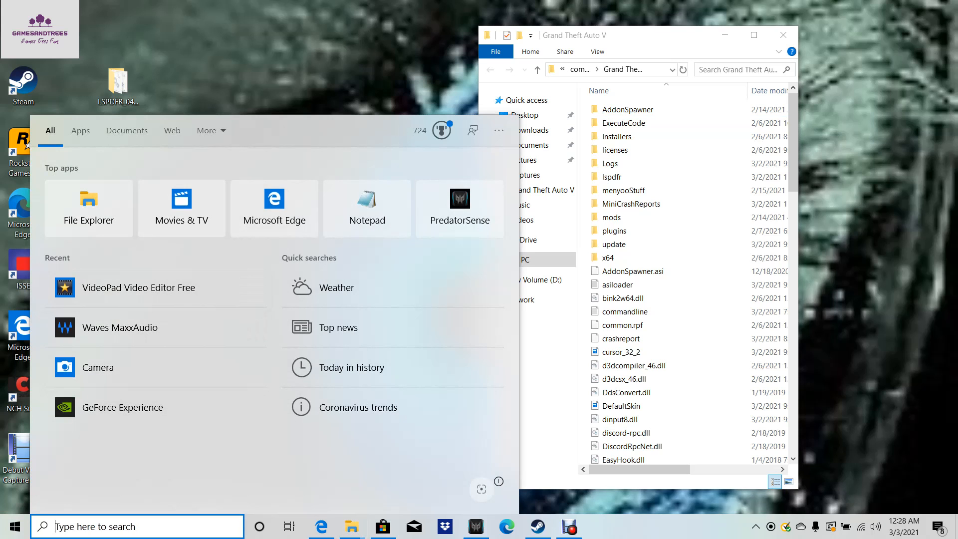
left_click(321, 527)
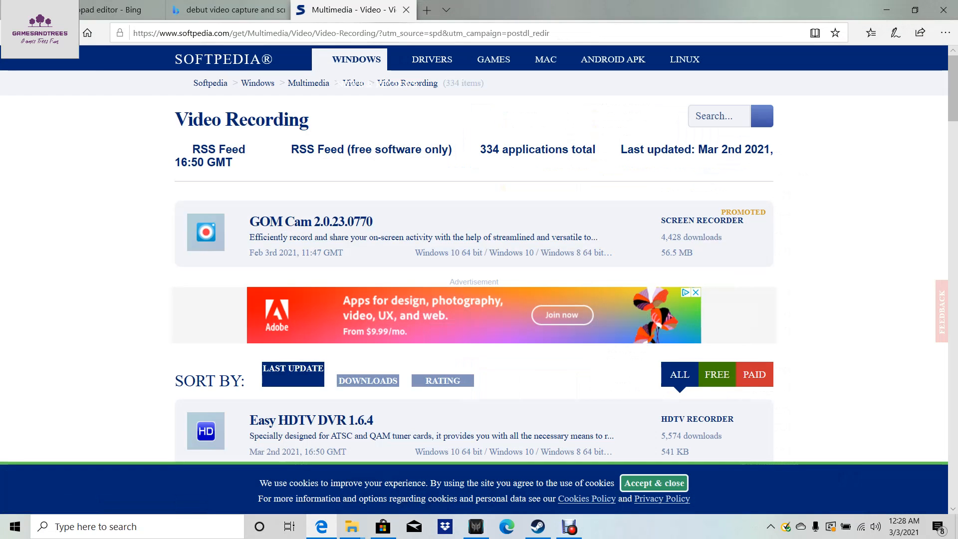
key("ctrl+w")
key("ctrl+w")
key("ctrl+t")
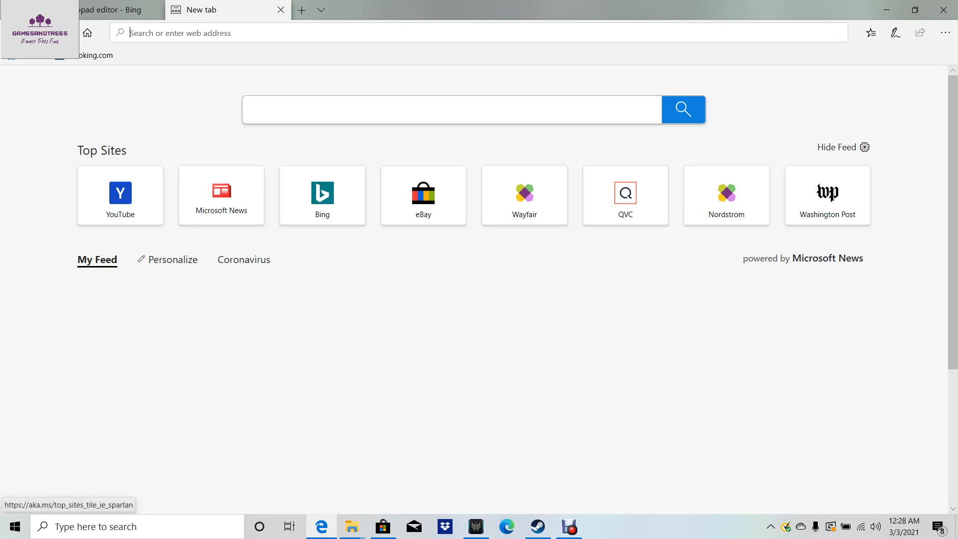
Step: Search the web for "lspdfr" and look over the LSPDFR homepage on LCPDFR.com, including its download section
left_click(329, 110)
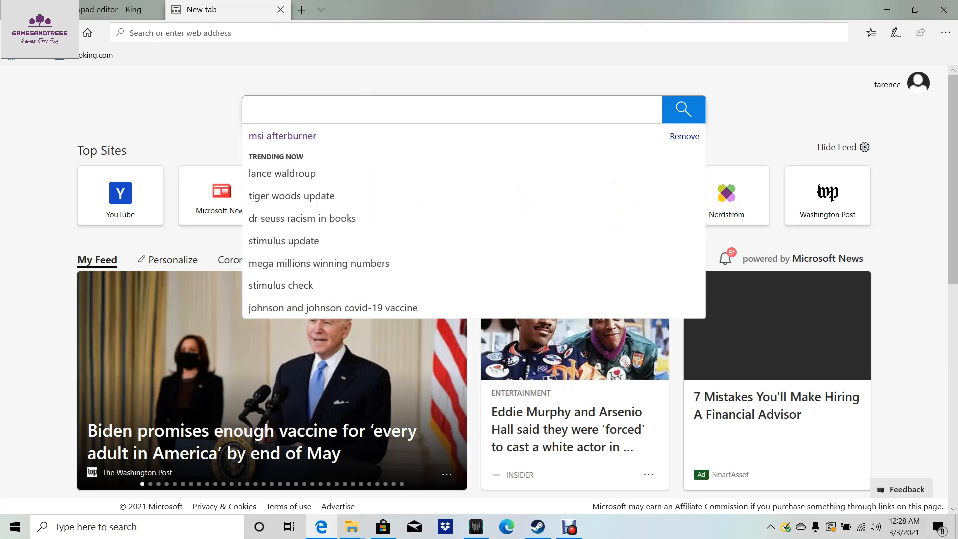
type("lspdfr")
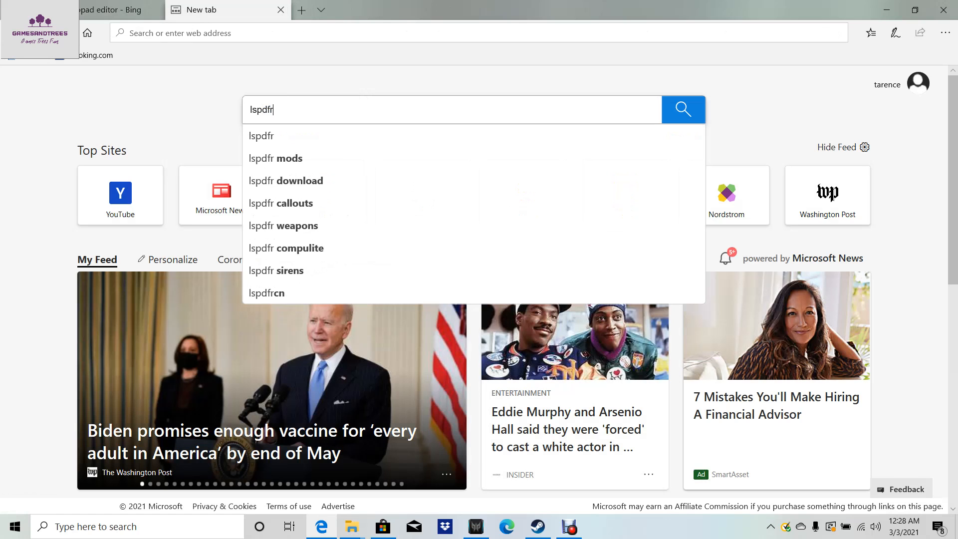
key("Return")
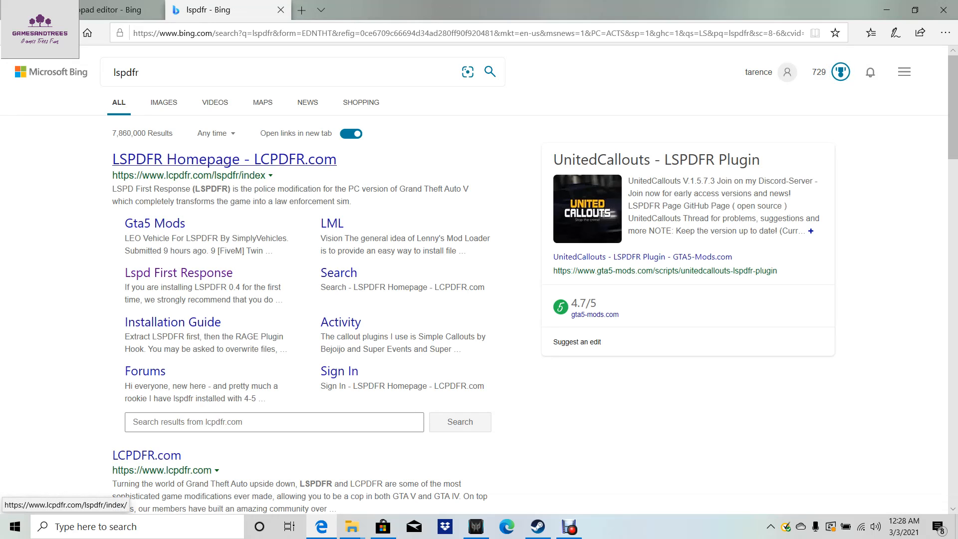
left_click(224, 159)
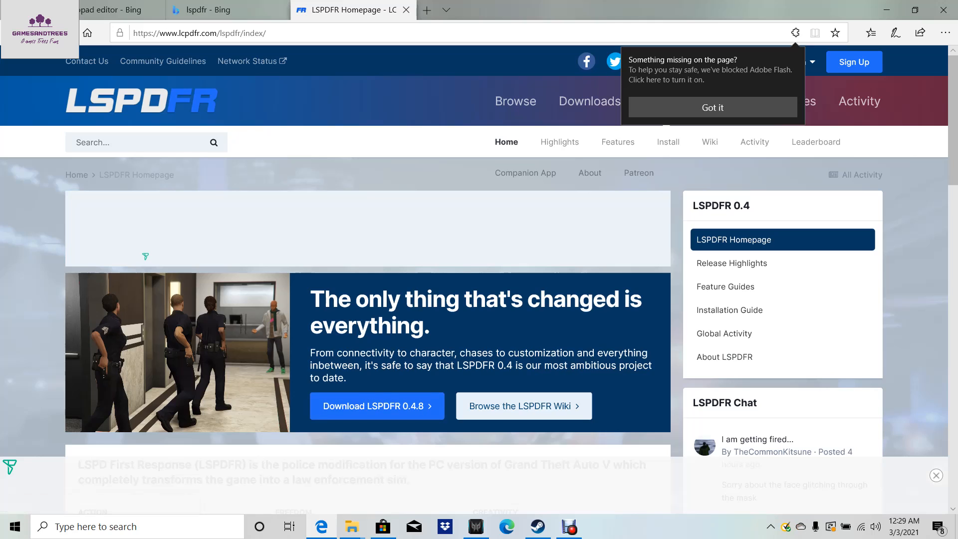
scroll(377, 406, "down", 10)
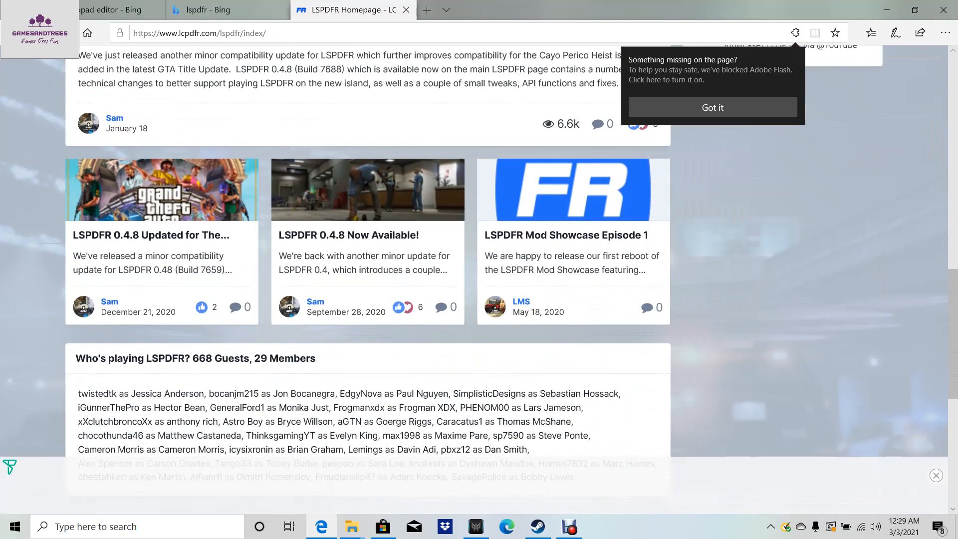
scroll(367, 350, "up", 8)
scroll(367, 349, "up", 3)
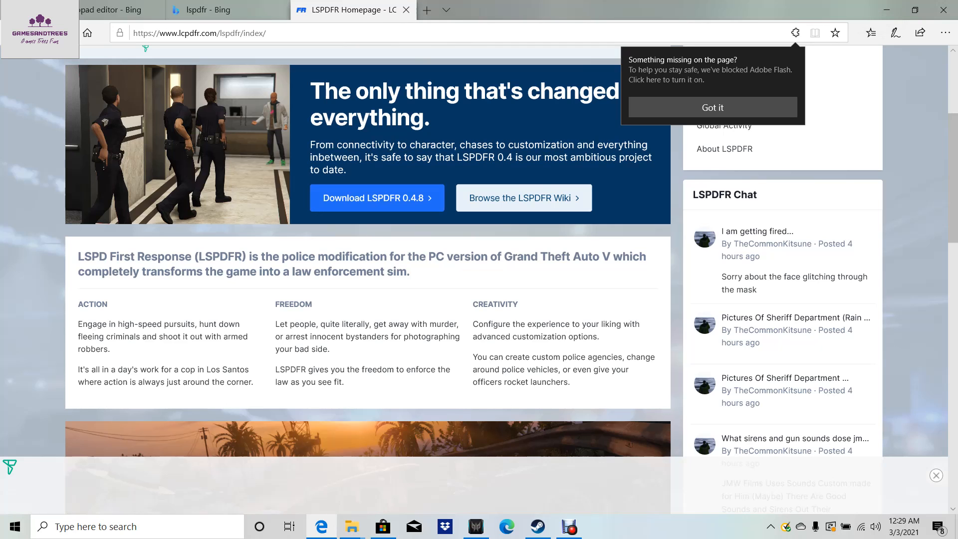
scroll(369, 390, "down", 2)
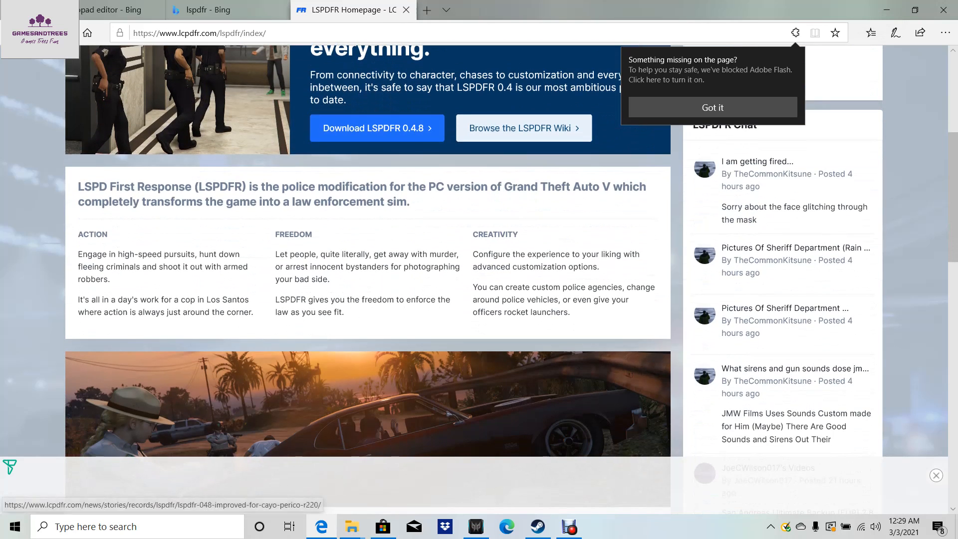
Step: Minimize the browser and bring the LSPDFR_048_7688_Manual_Install folder window back beside the Grand Theft Auto V folder
left_click(886, 10)
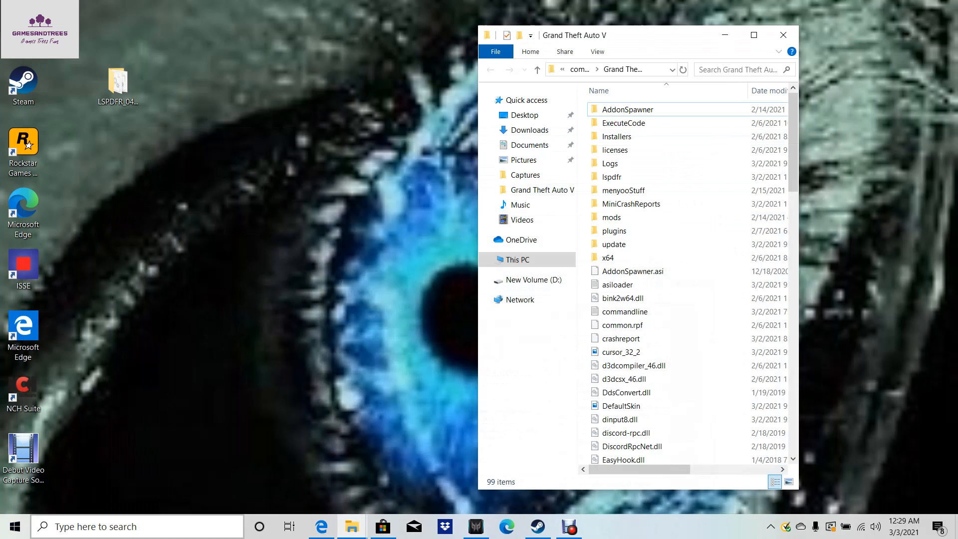
left_click(352, 526)
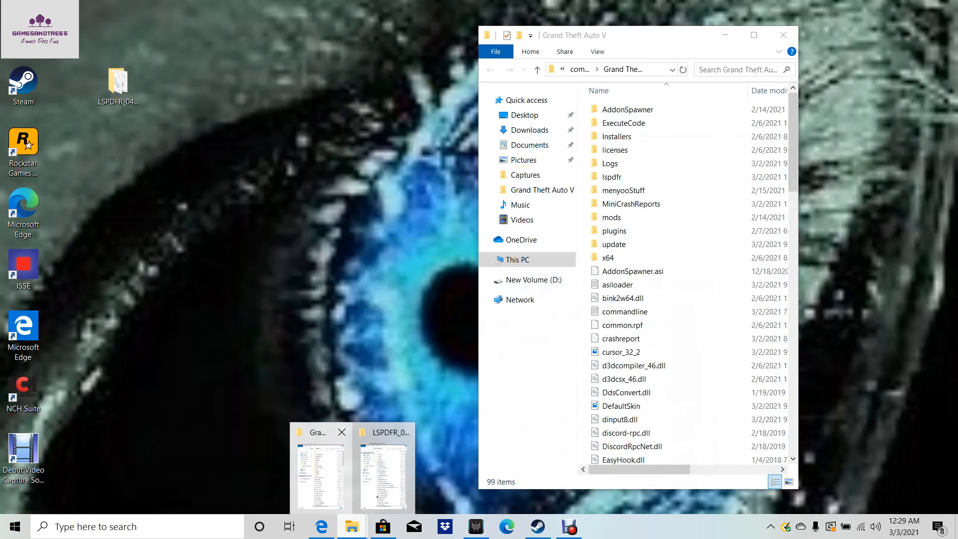
left_click(383, 472)
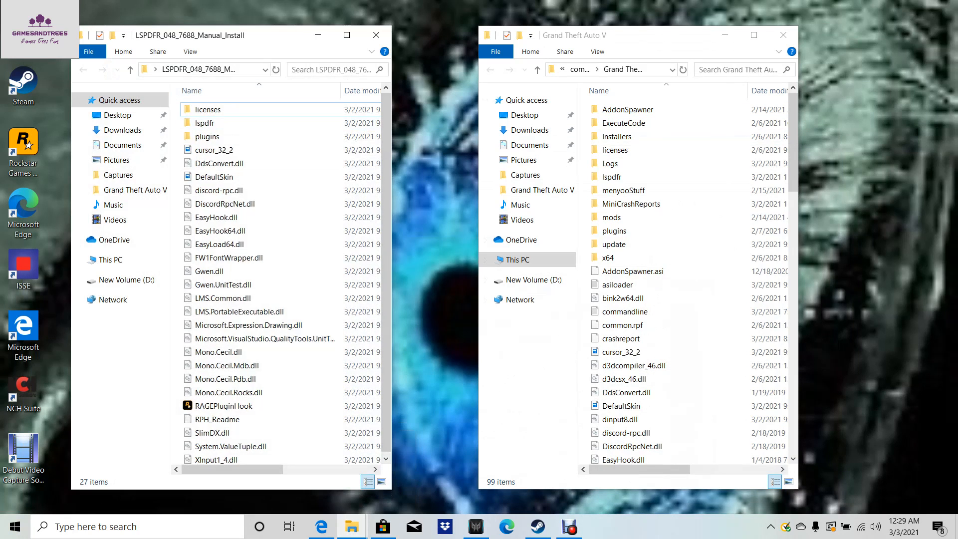
left_click_drag(299, 64, 296, 33)
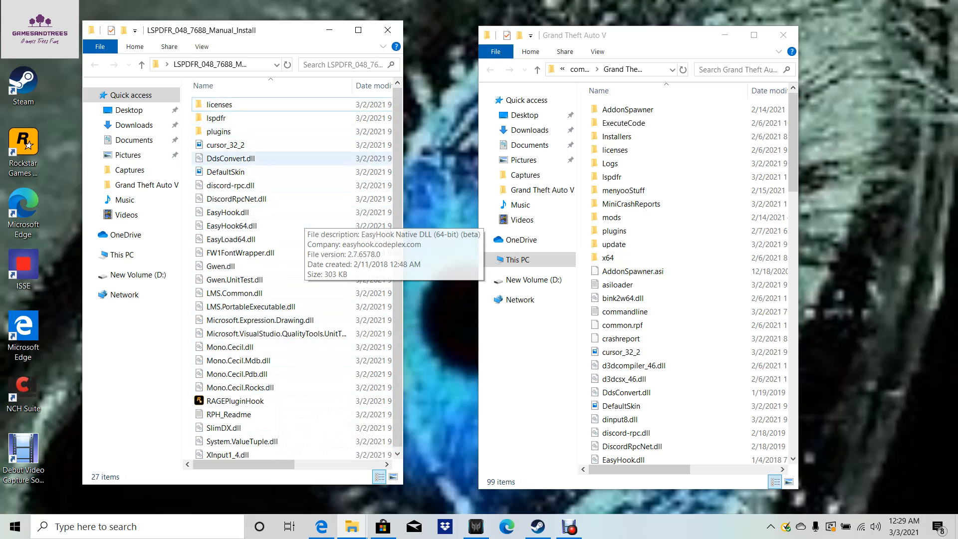
Step: Move the LSPDFR_048_7688_Manual_Install and Grand Theft Auto V windows across the desktop so they sit side by side without overlapping
left_click_drag(288, 30, 353, 33)
left_click_drag(623, 35, 770, 34)
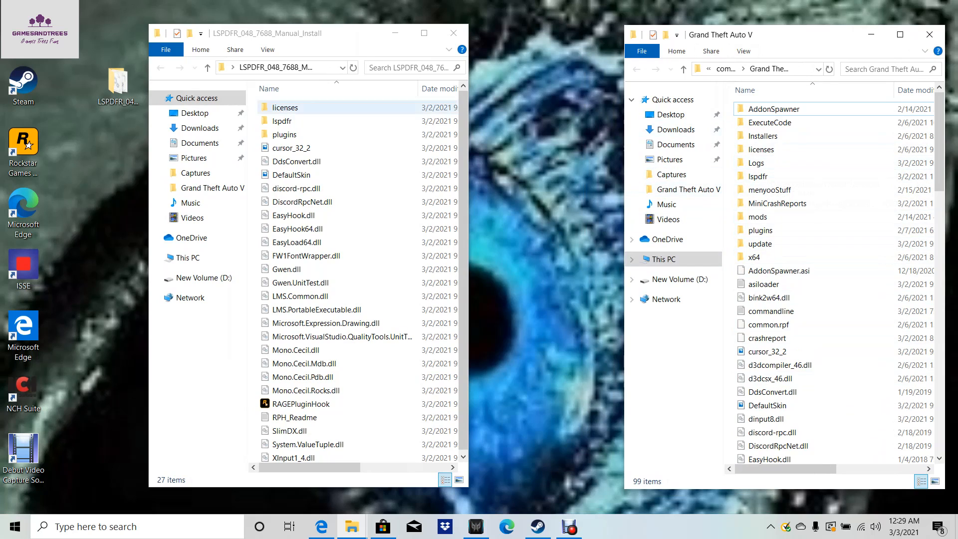
left_click(360, 33)
left_click_drag(360, 33, 489, 32)
right_click(477, 37)
left_click(474, 35)
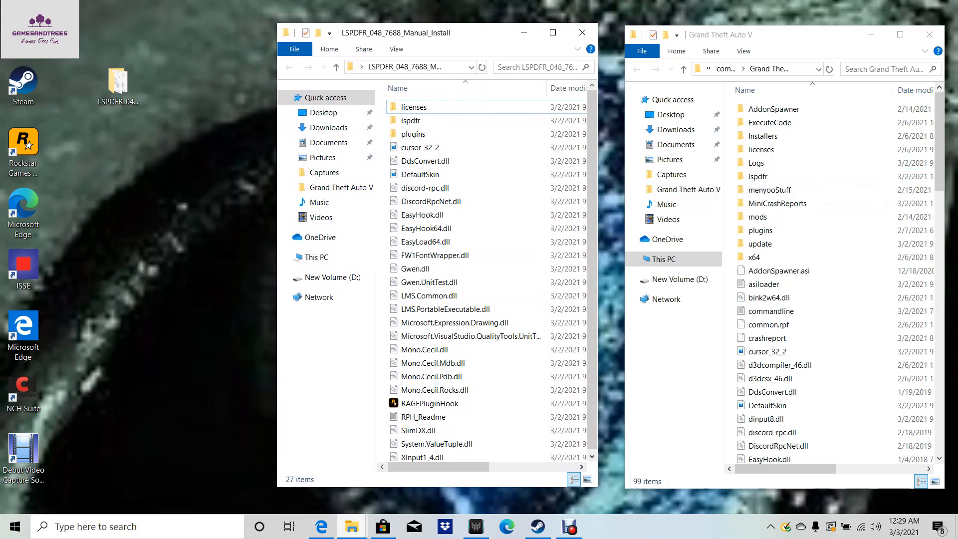
left_click(352, 527)
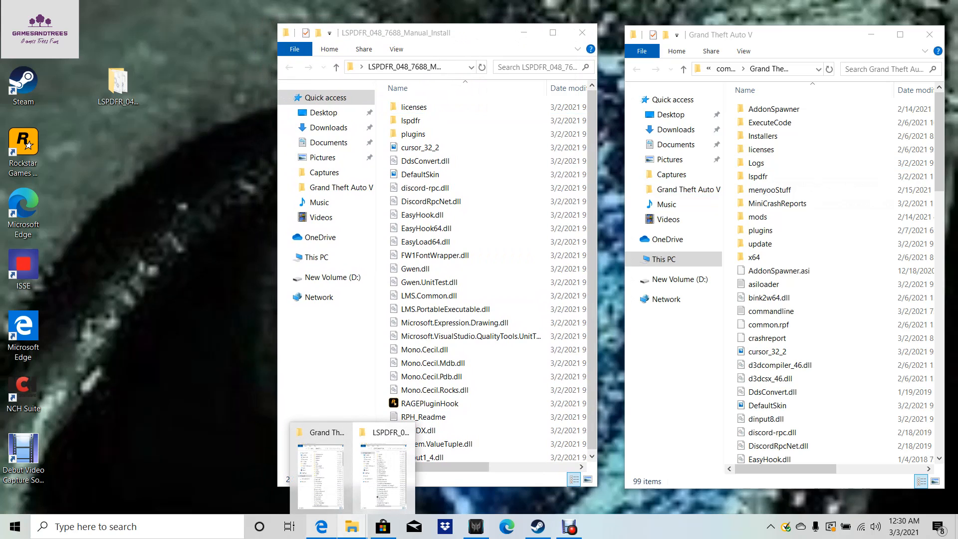
Step: Switch to Microsoft Edge, close the LSPDFR homepage tab, and search the web for "script hook v" in a new tab
left_click(321, 526)
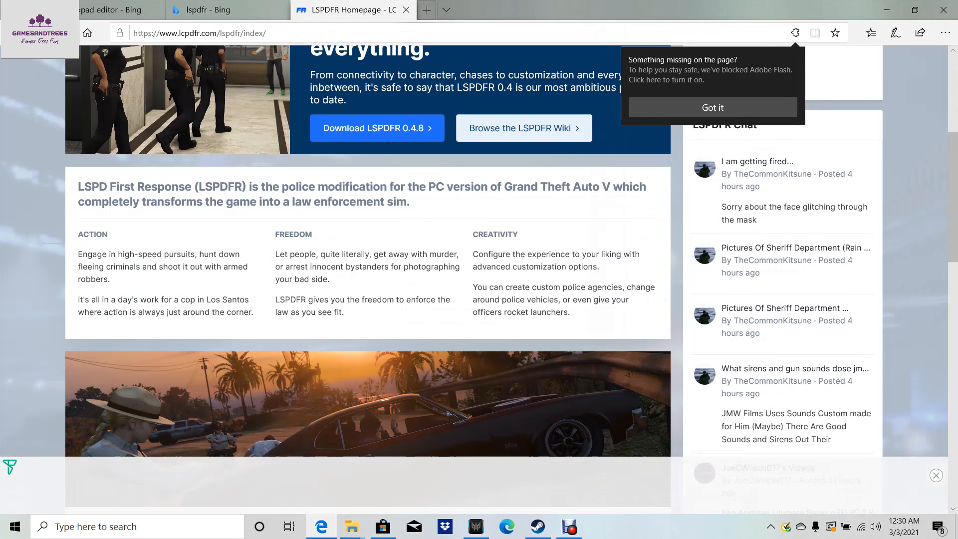
key("ctrl+w")
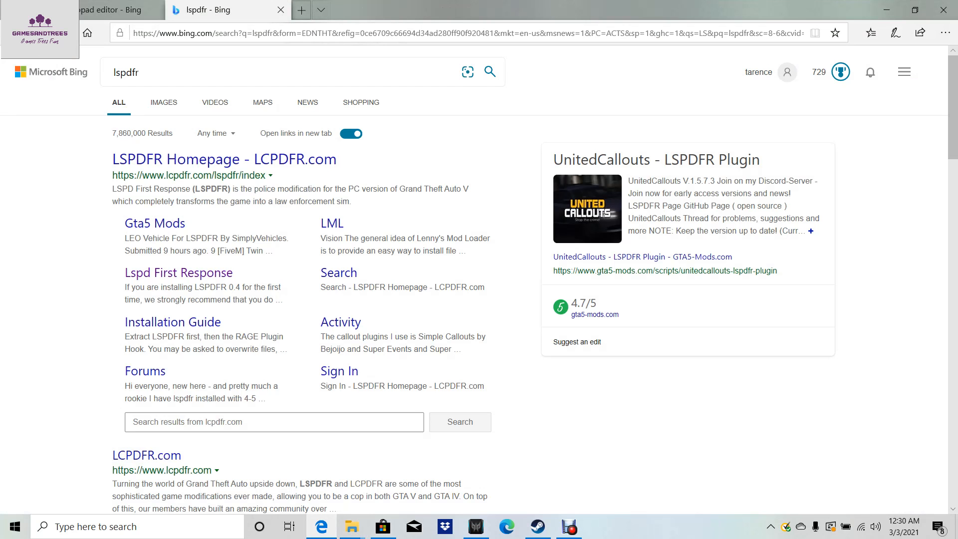
key("ctrl+t")
left_click(289, 110)
type("scri")
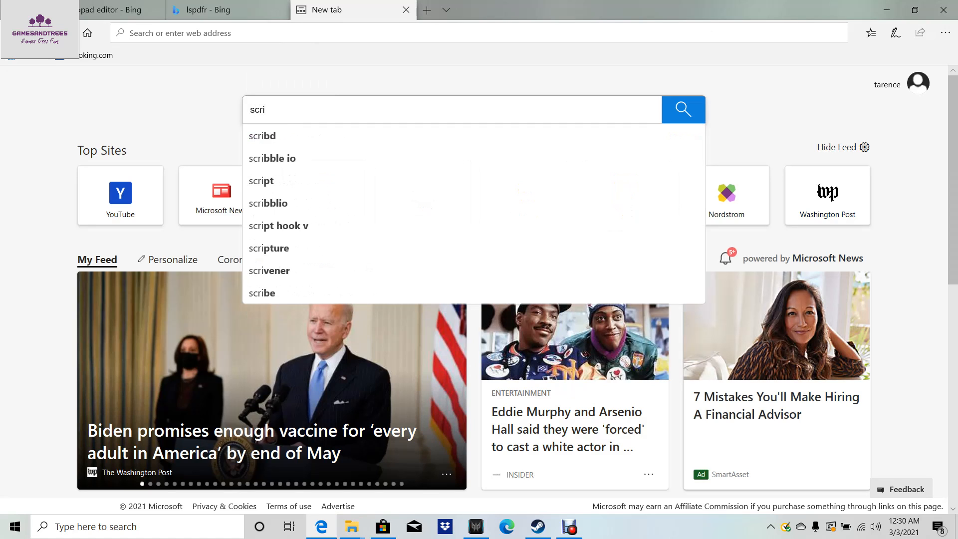
type("pt")
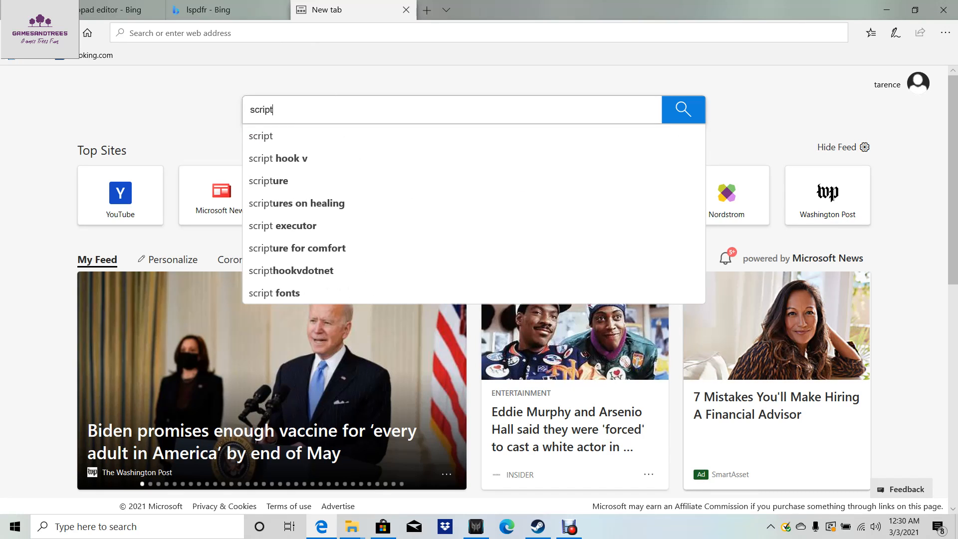
left_click(278, 158)
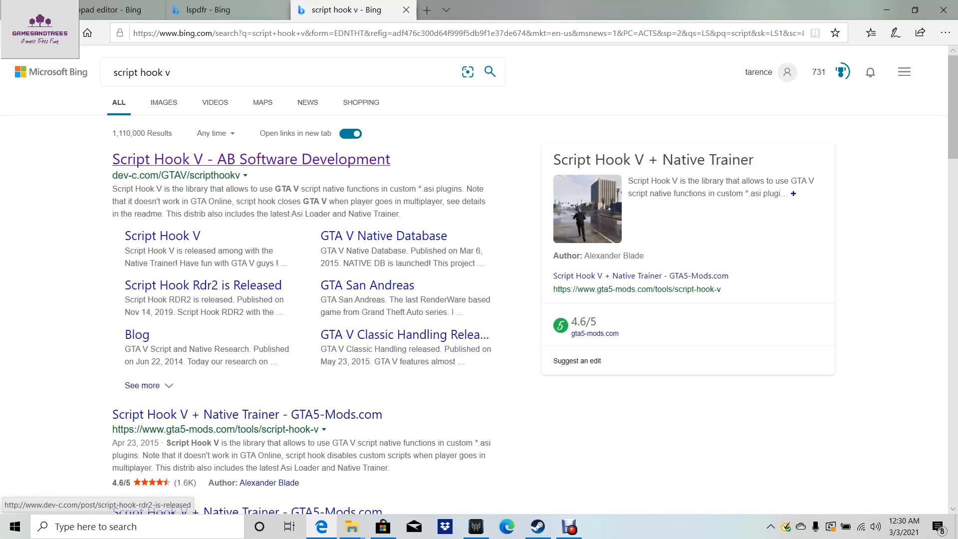
Step: Open the Script Hook V page from AB Software Development and look over its installation notes and download section
left_click(251, 158)
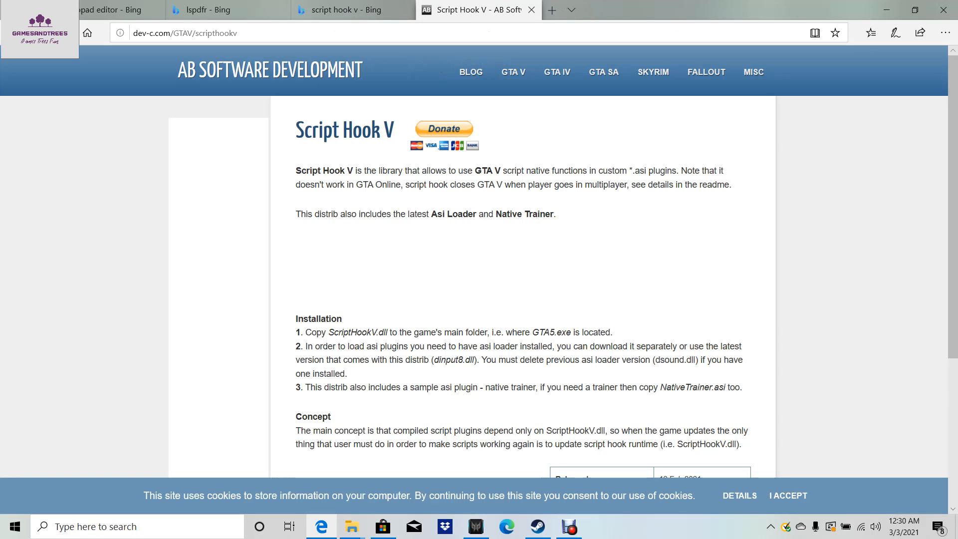
scroll(479, 279, "down", 5)
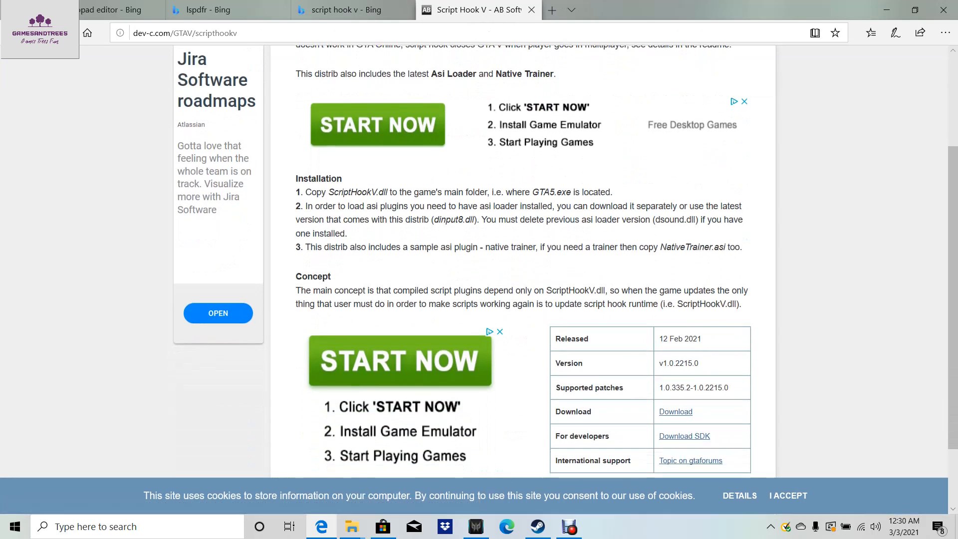
scroll(479, 280, "up", 3)
scroll(479, 280, "up", 2)
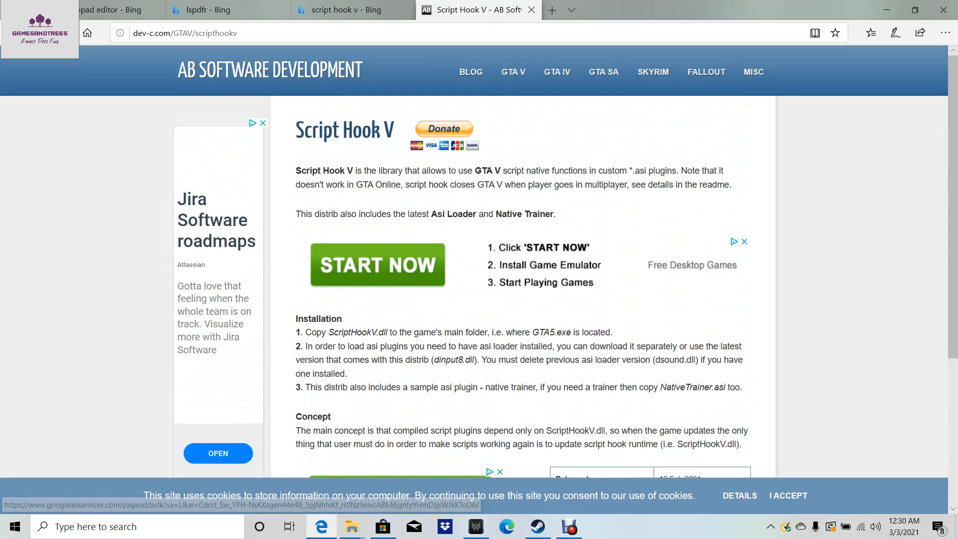
scroll(479, 280, "down", 3)
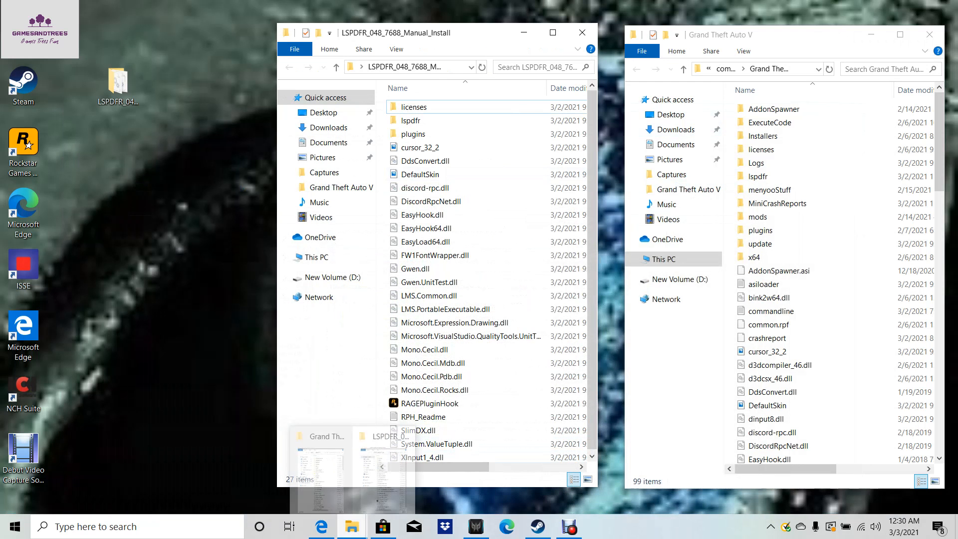
left_click(15, 527)
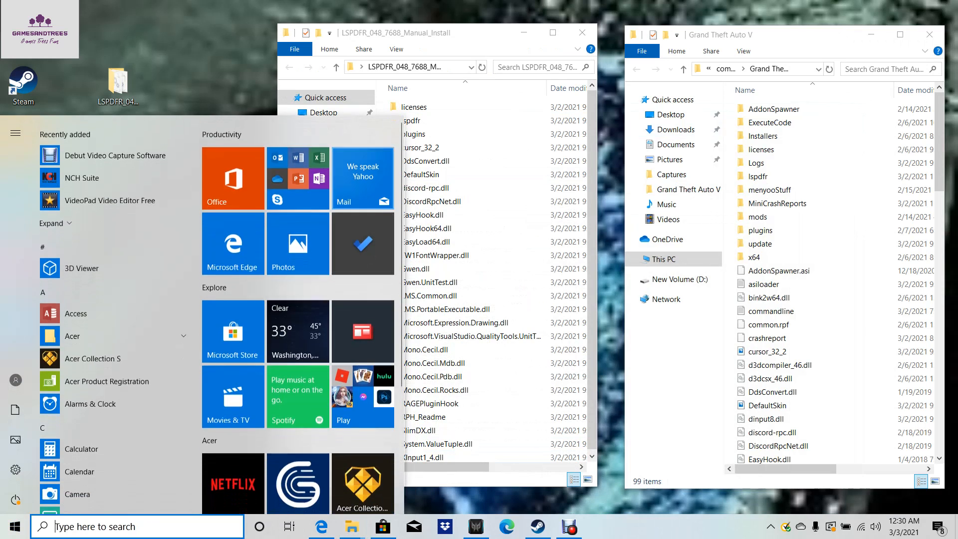
key("super")
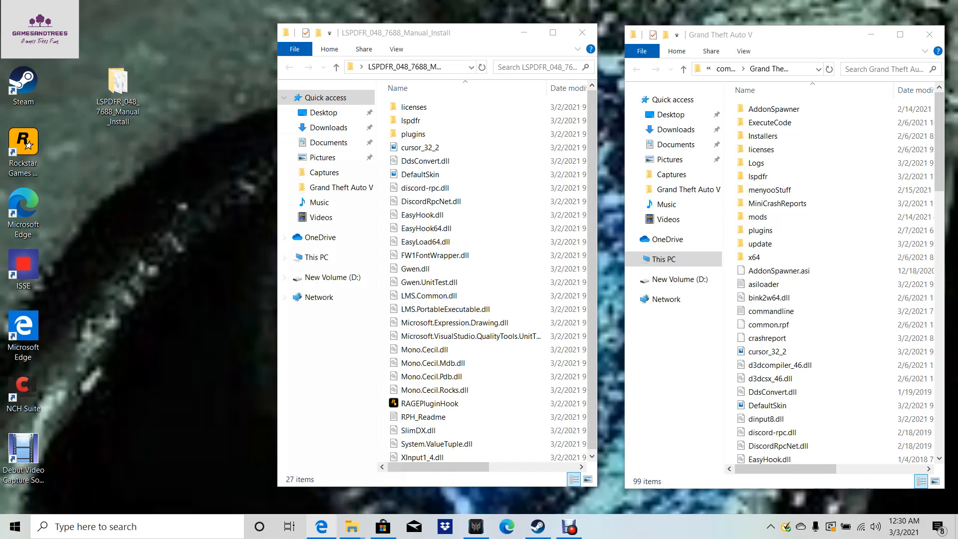
mouse_move(352, 527)
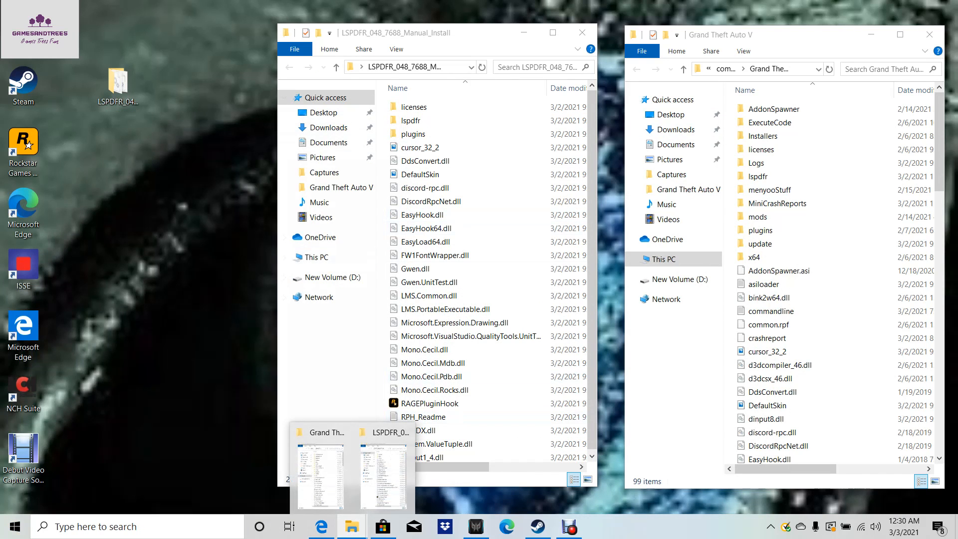
left_click(137, 526)
key("Escape")
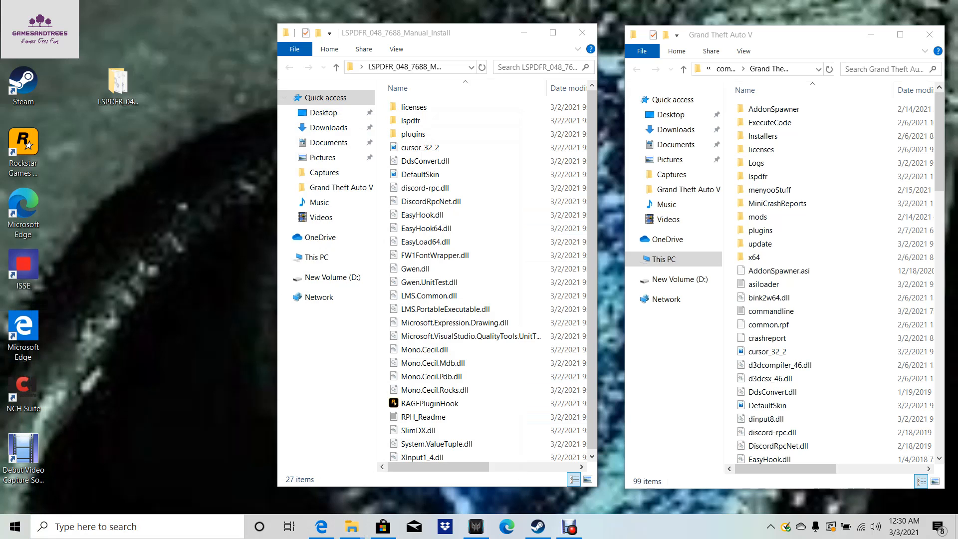
Step: Open a new File Explorer window and show the Downloads folder beside the two existing folder windows
key("super+e")
left_click_drag(458, 52, 221, 48)
double_click(234, 173)
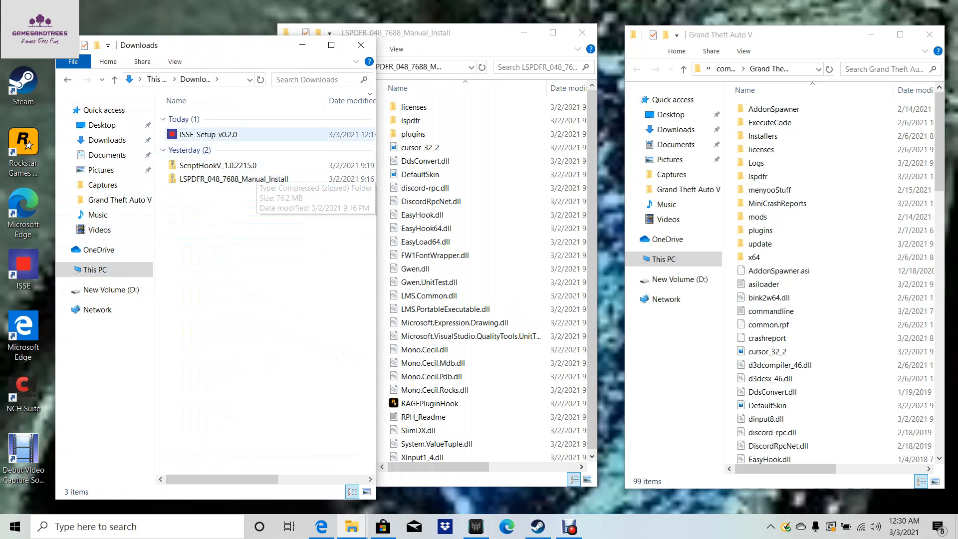
Step: Uncover the desktop's ScriptHookV folder, move it above the LSPDFR folder, and realign the LSPDFR and Grand Theft Auto V windows side by side
left_click_drag(229, 49, 271, 172)
left_click_drag(439, 32, 383, 44)
left_click_drag(782, 41, 745, 132)
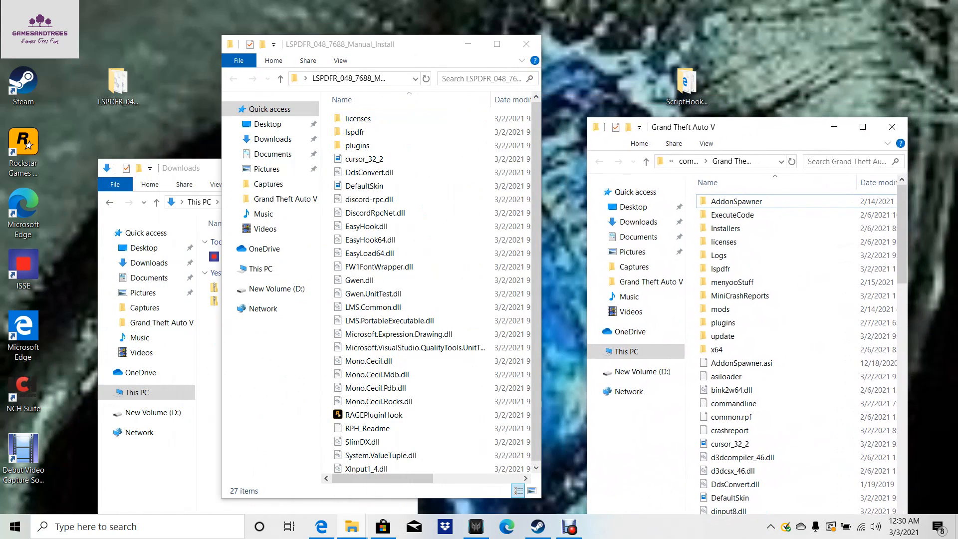
left_click_drag(686, 82, 117, 29)
left_click_drag(763, 128, 809, 37)
left_click_drag(349, 44, 426, 37)
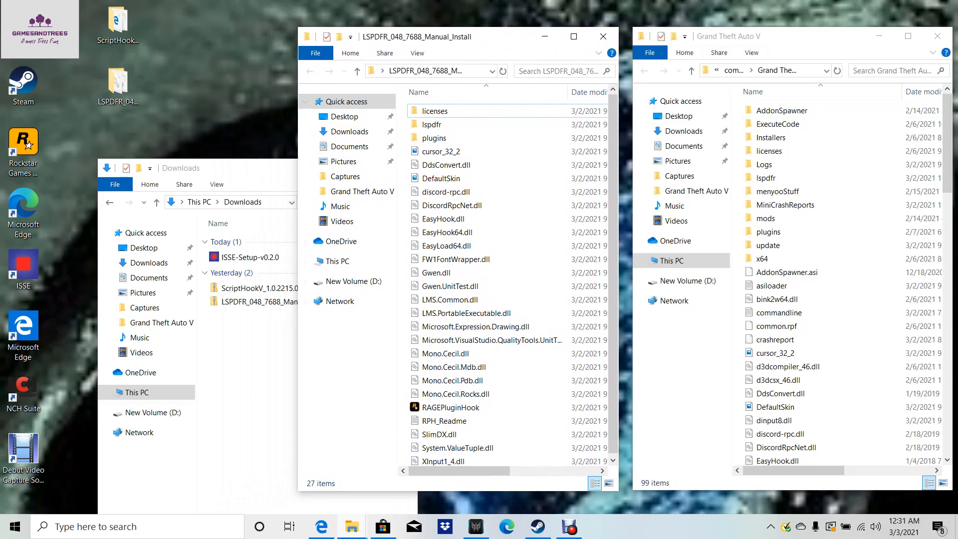
Step: Close the Downloads window, open the desktop's ScriptHookV_1.0.2215.0 folder, and arrange it beside the LSPDFR and Grand Theft Auto V windows
left_click(225, 167)
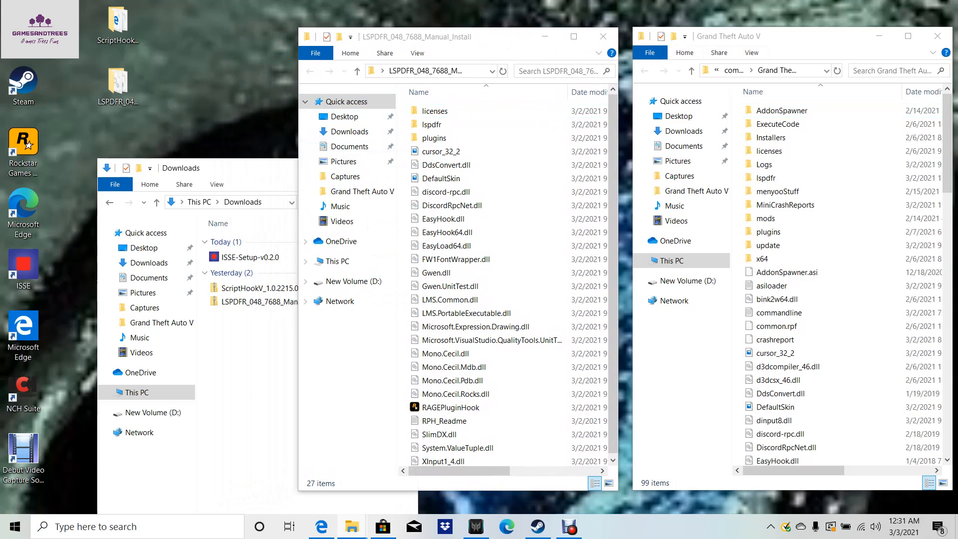
left_click(403, 168)
double_click(118, 86)
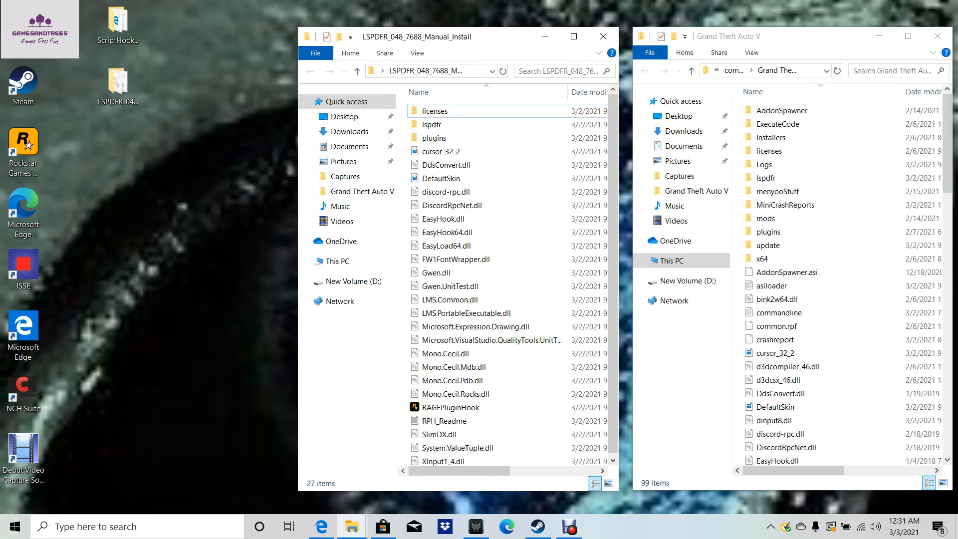
double_click(119, 23)
left_click_drag(490, 53, 186, 45)
left_click_drag(499, 36, 528, 74)
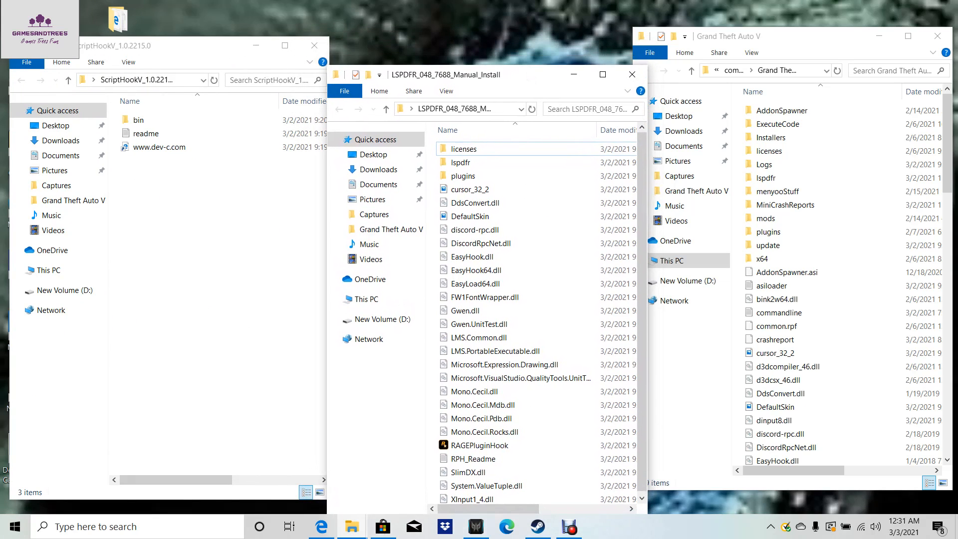
left_click_drag(798, 38, 788, 43)
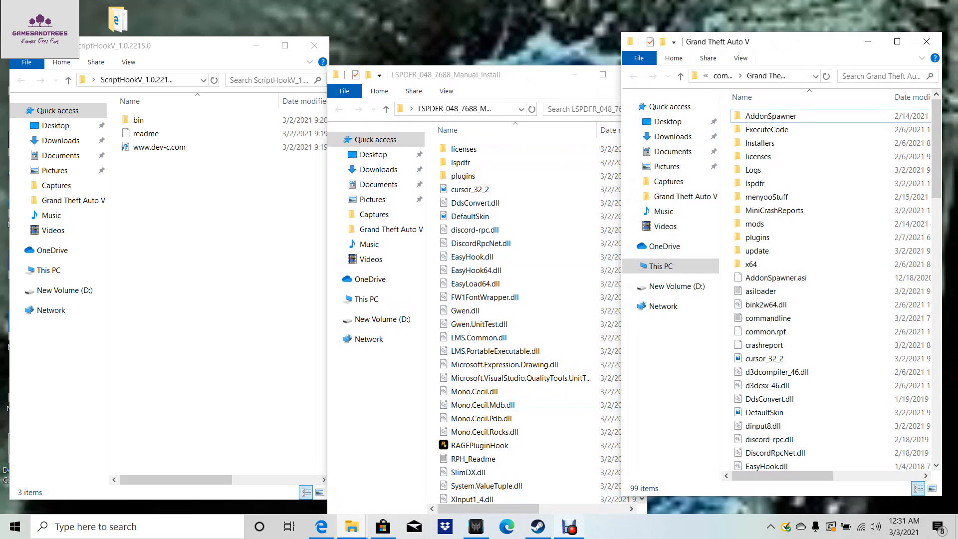
Step: Switch to Steam and view the update and local files settings in Grand Theft Auto V's properties
left_click(538, 526)
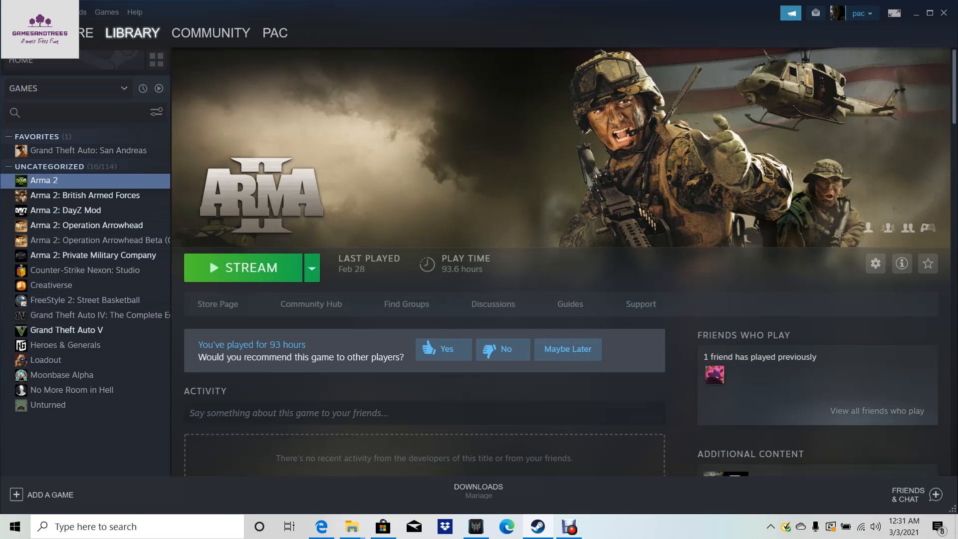
right_click(66, 330)
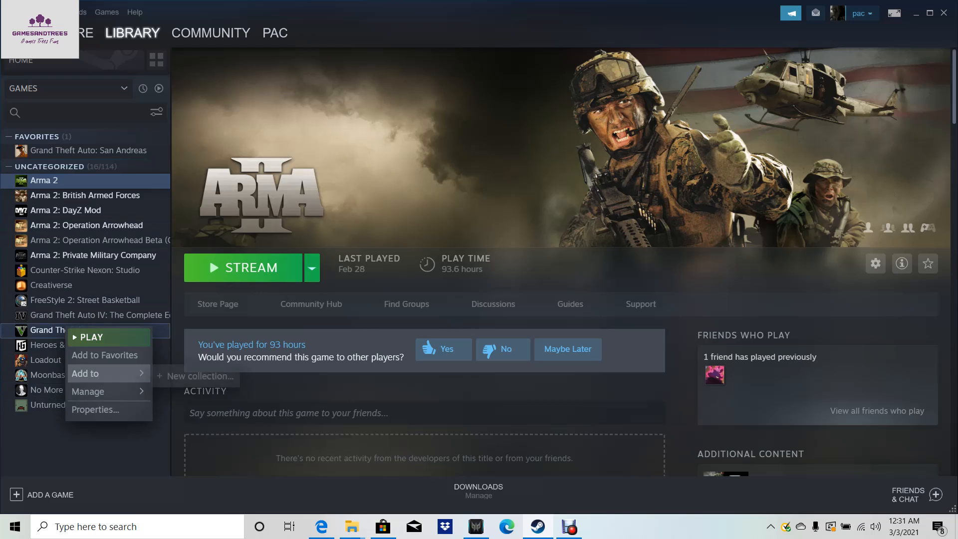
left_click(95, 409)
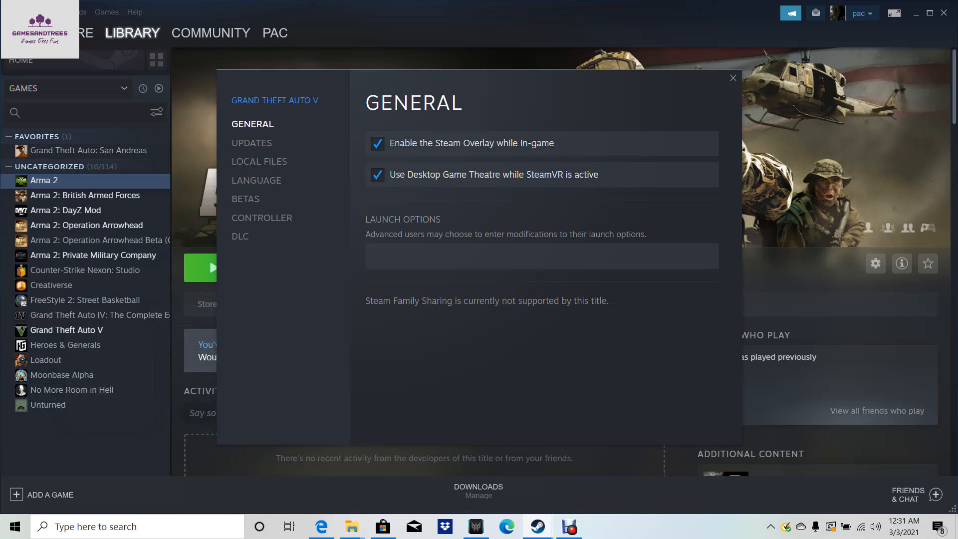
left_click(251, 142)
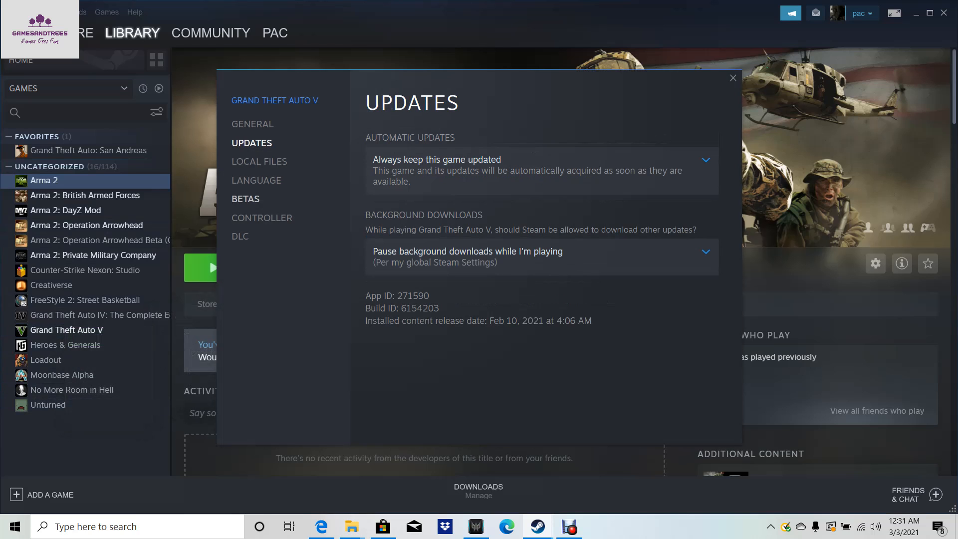
left_click(259, 161)
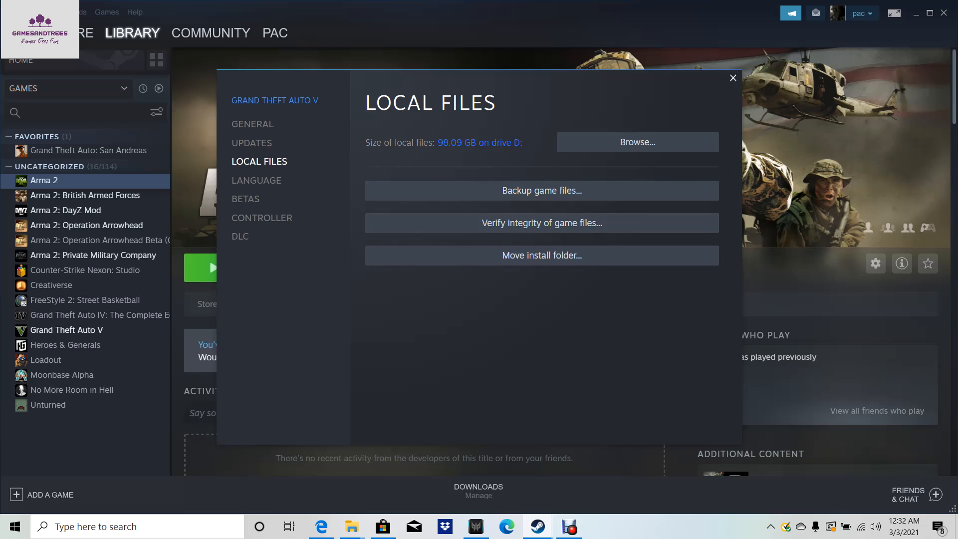
left_click(733, 78)
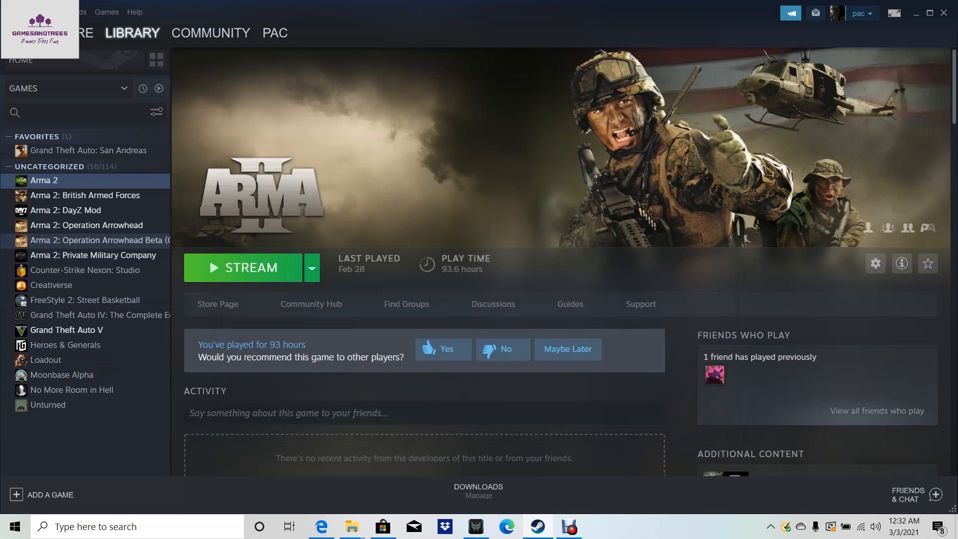
left_click(67, 331)
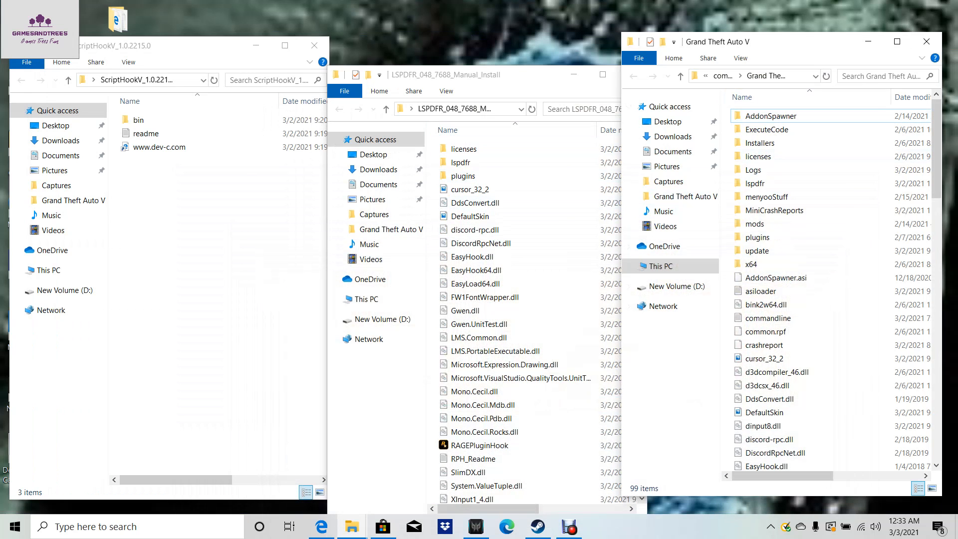
Step: Clear the ScriptHookV window out of the way and place the LSPDFR_048_7688_Manual_Install window beside the Grand Theft Auto V window
left_click(541, 86)
left_click_drag(540, 87, 491, 58)
left_click_drag(812, 49, 777, 53)
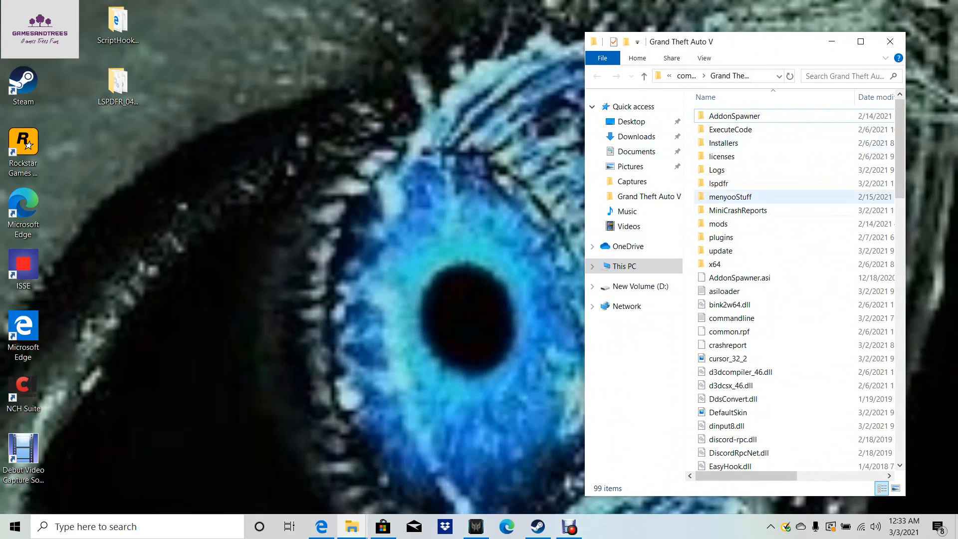
mouse_move(352, 527)
mouse_move(414, 469)
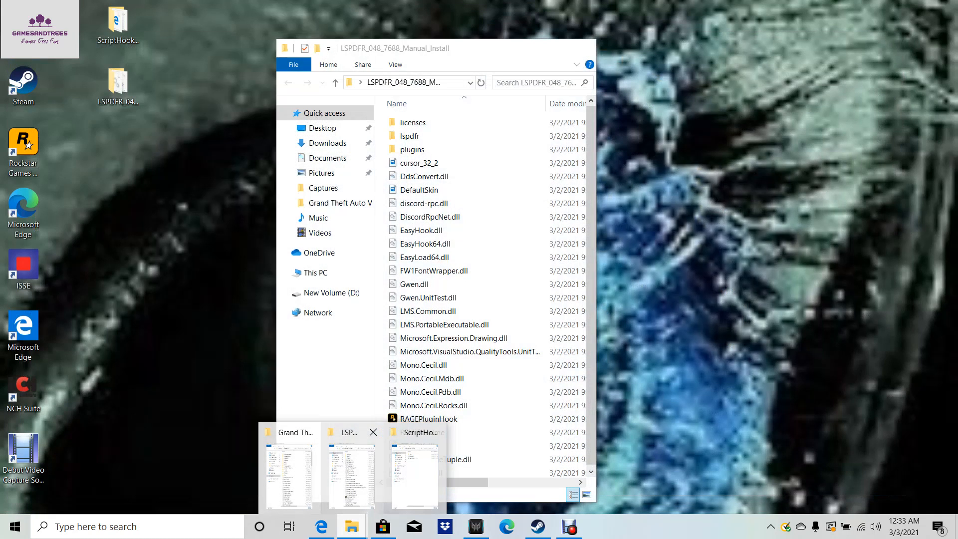
left_click(352, 474)
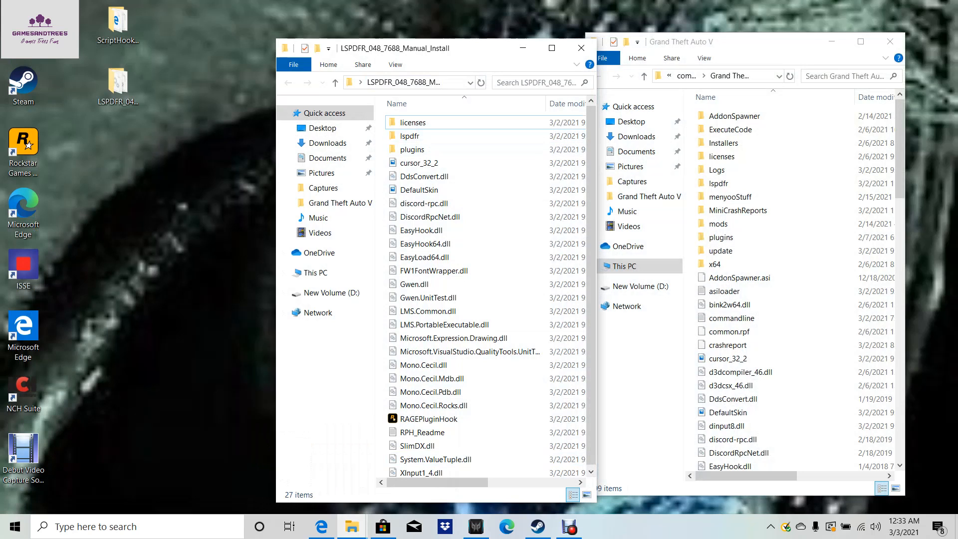
left_click_drag(482, 56, 399, 36)
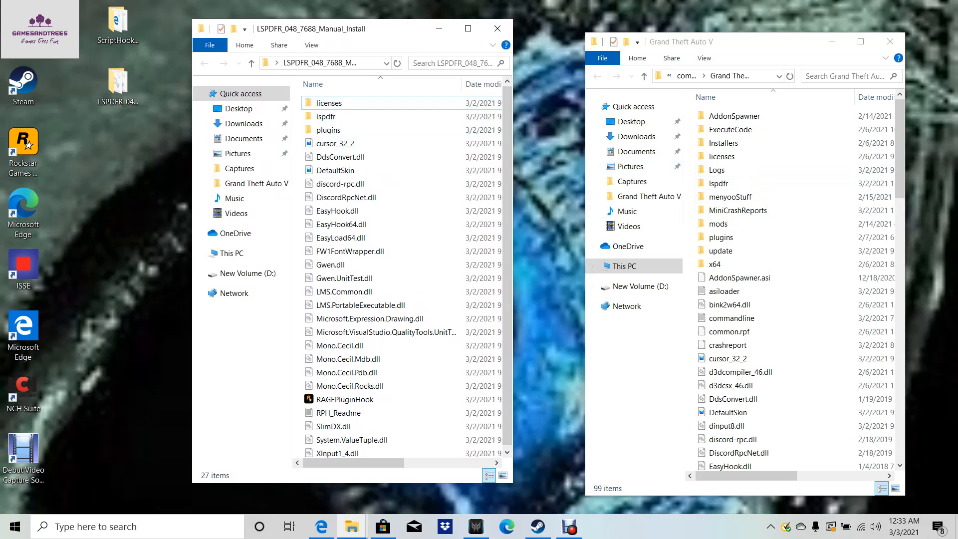
Step: Select all files and folders in the LSPDFR_048_7688_Manual_Install folder, and minimize its window
left_click_drag(295, 97, 355, 457)
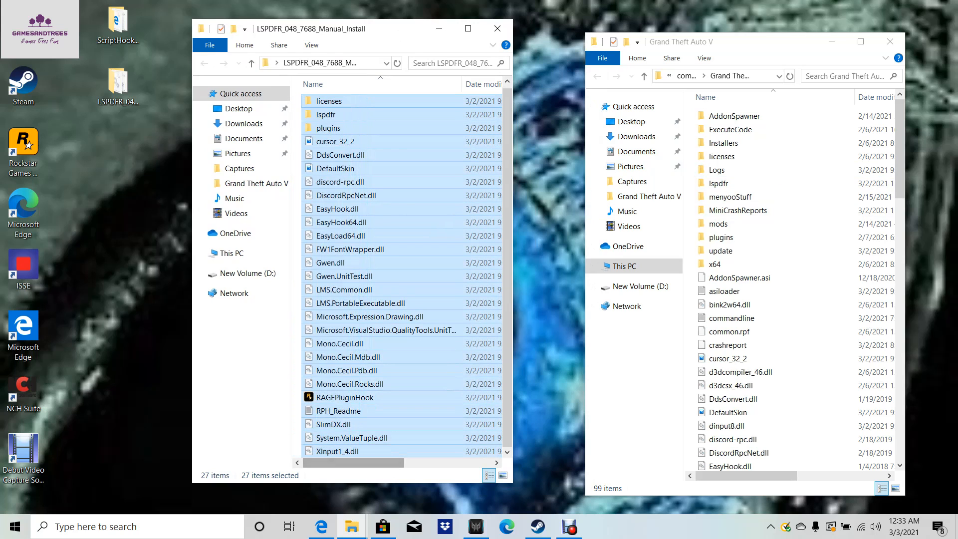
left_click_drag(379, 164, 412, 219)
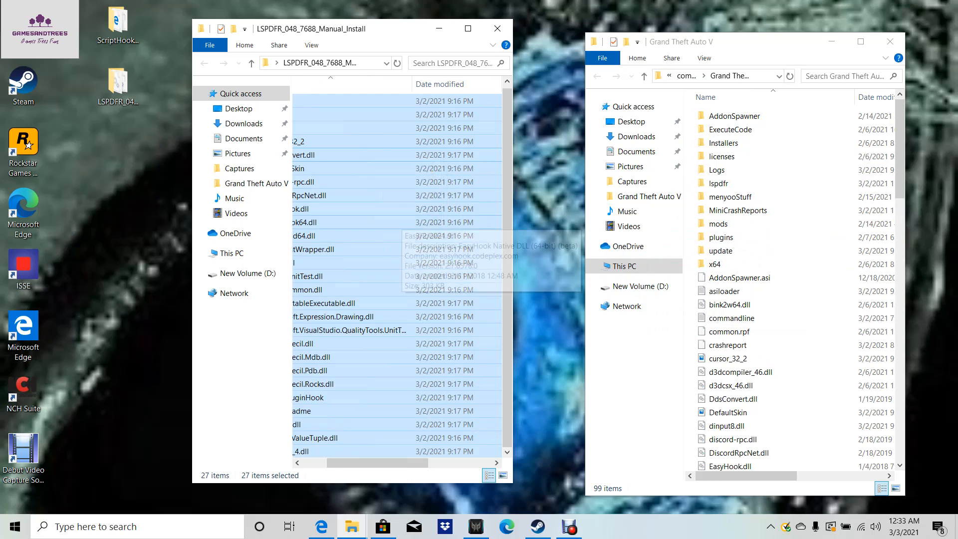
left_click_drag(377, 463, 354, 463)
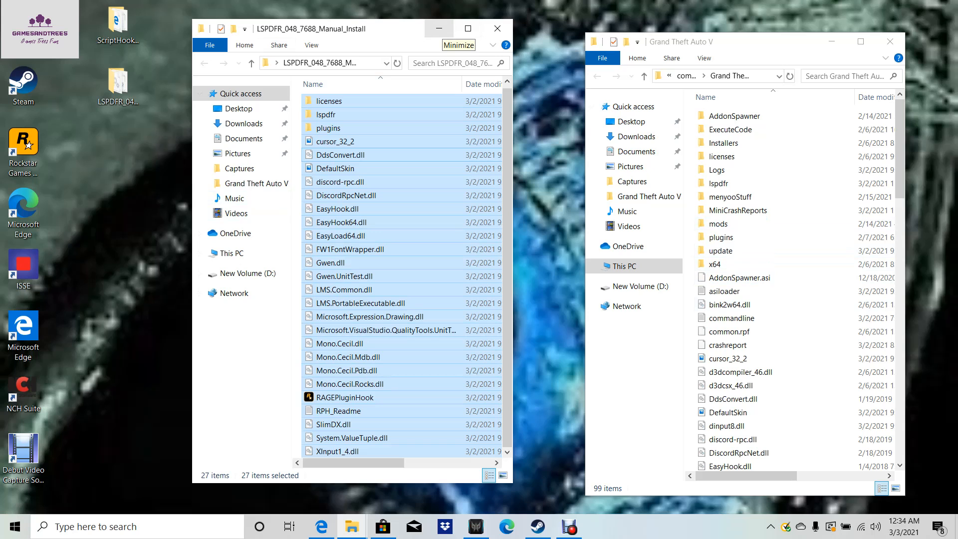
left_click(439, 29)
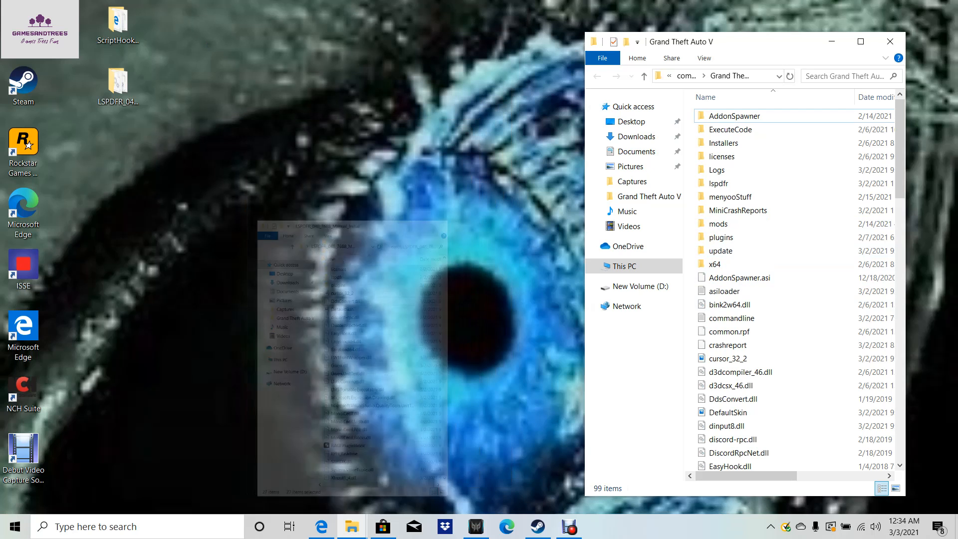
Step: Move the desktop's ScriptHookV folder clear of the LSPDFR folder, and place the ScriptHookV_1.0.2215.0 window beside the Grand Theft Auto V window
left_click_drag(771, 45, 518, 37)
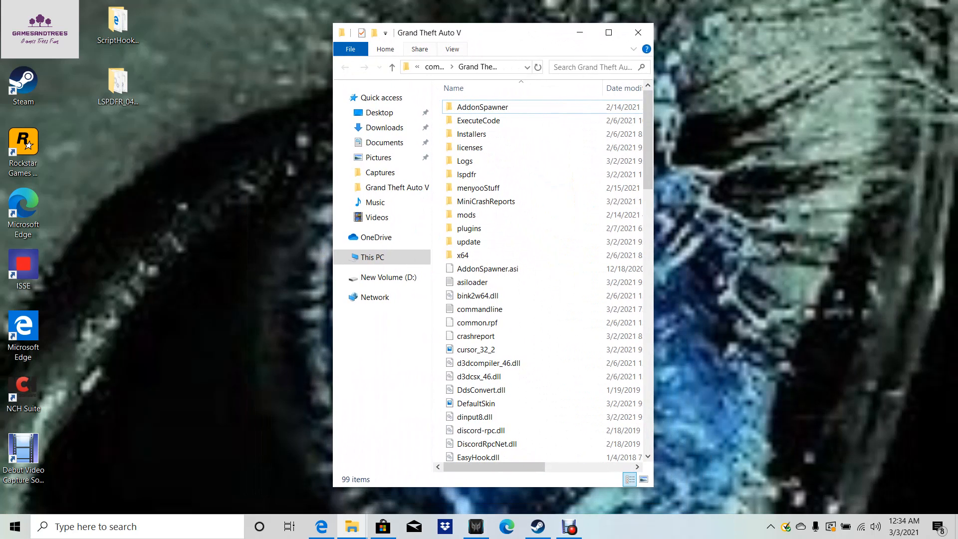
left_click_drag(118, 23, 165, 153)
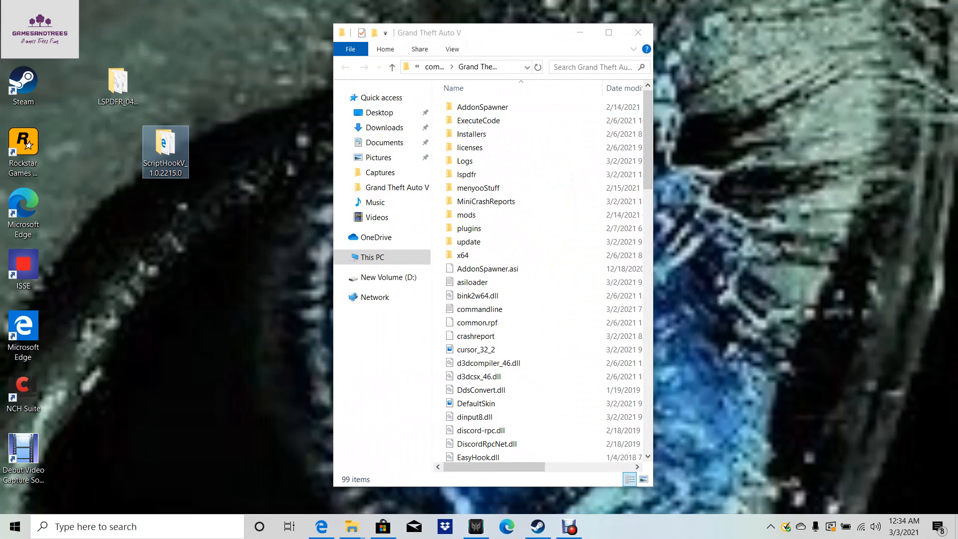
left_click_drag(512, 35, 747, 40)
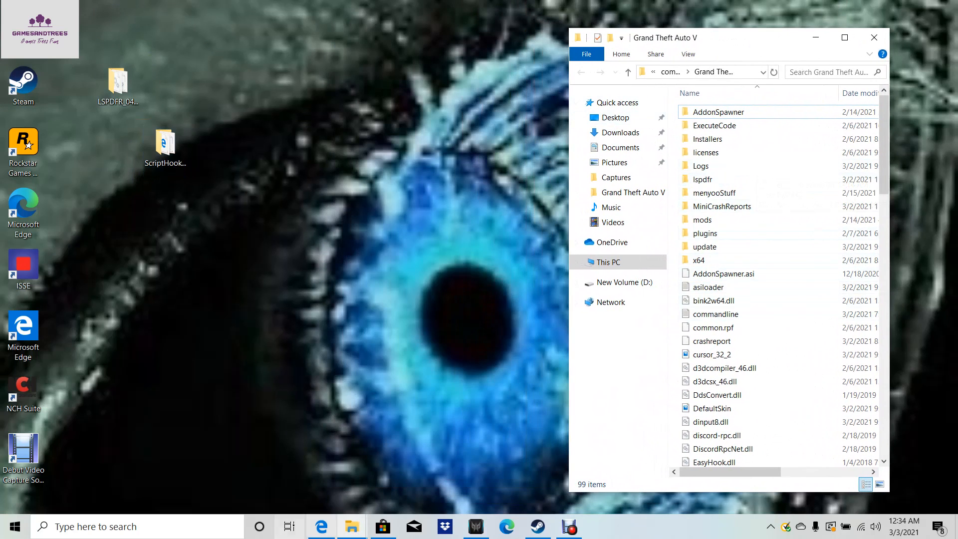
mouse_move(352, 527)
left_click(417, 466)
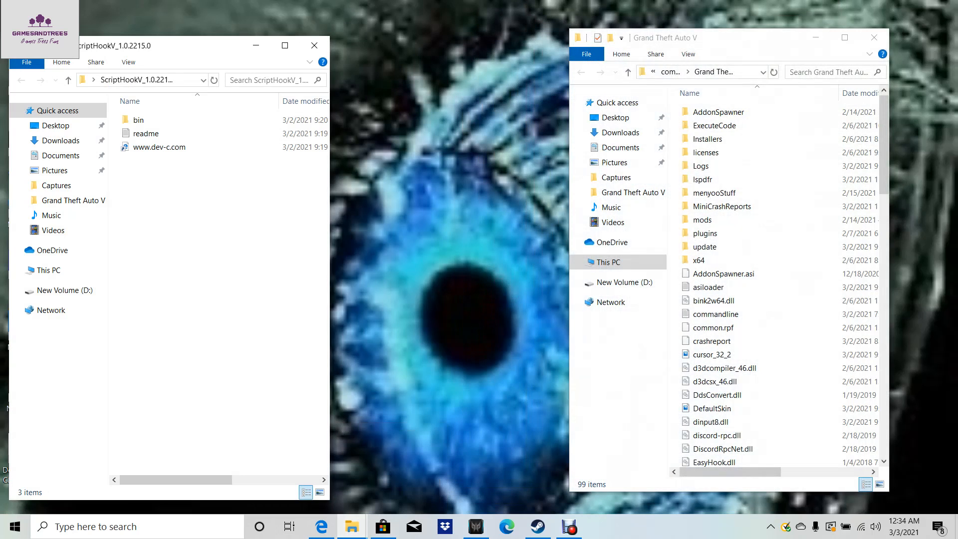
left_click_drag(210, 45, 380, 46)
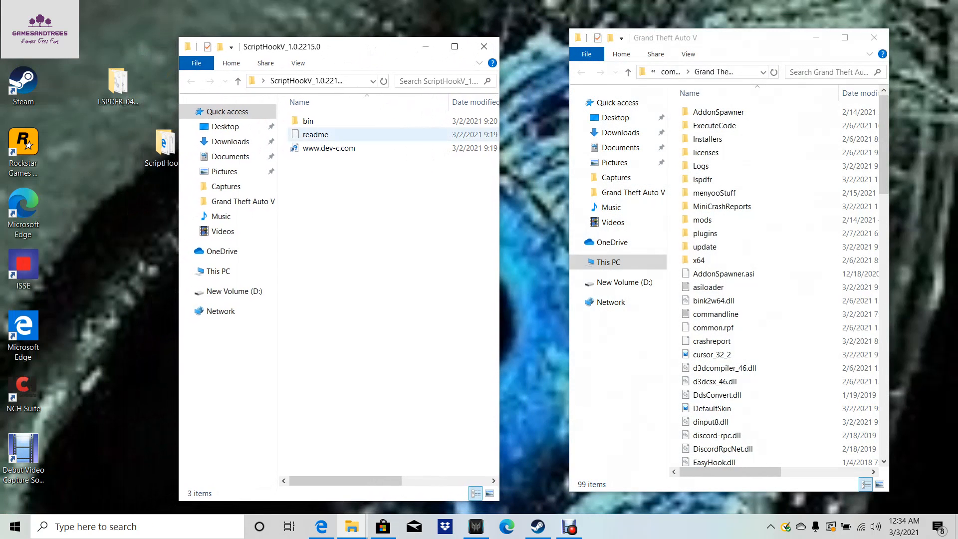
Step: Open ScriptHookV's bin folder, select dinput8.dll, NativeTrainer.asi and ScriptHookV.dll, and close the window
double_click(308, 121)
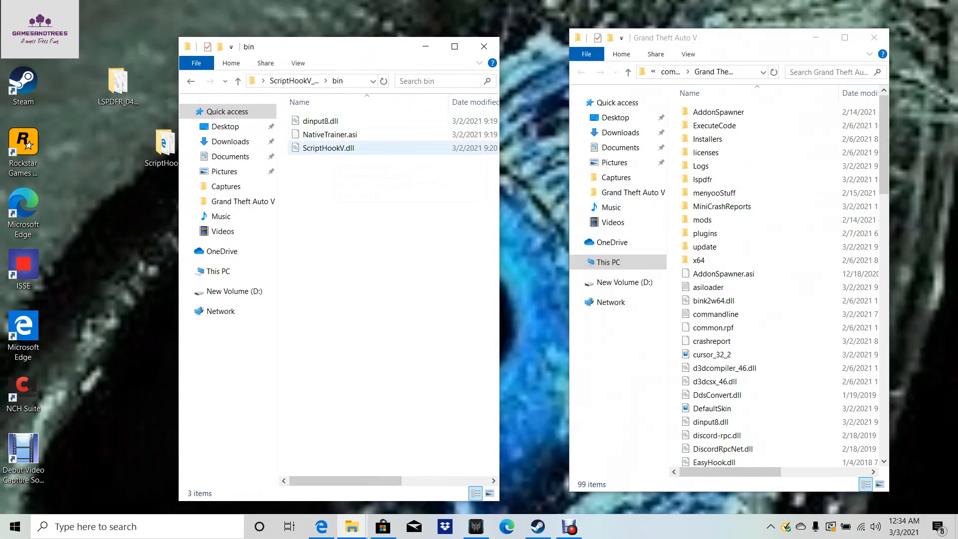
left_click_drag(364, 208, 331, 207)
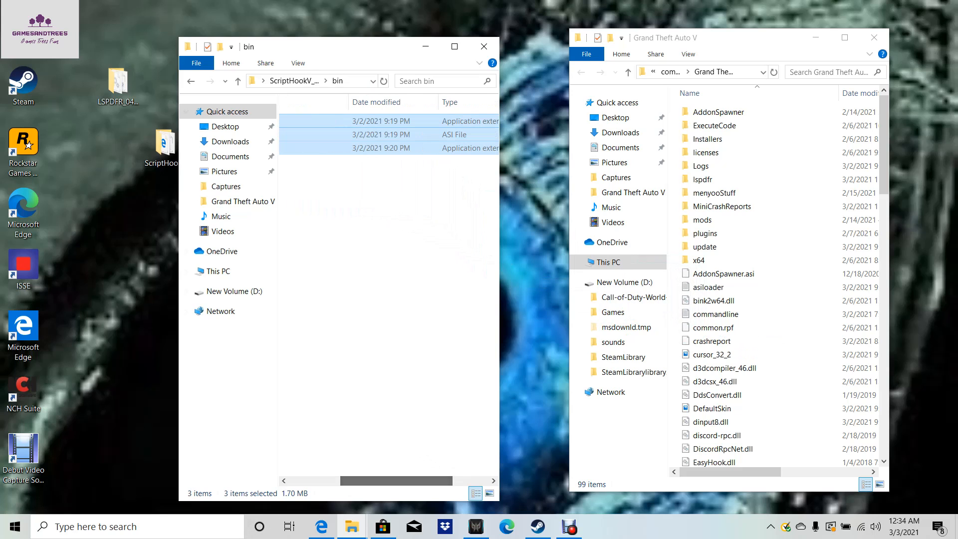
left_click_drag(381, 480, 329, 481)
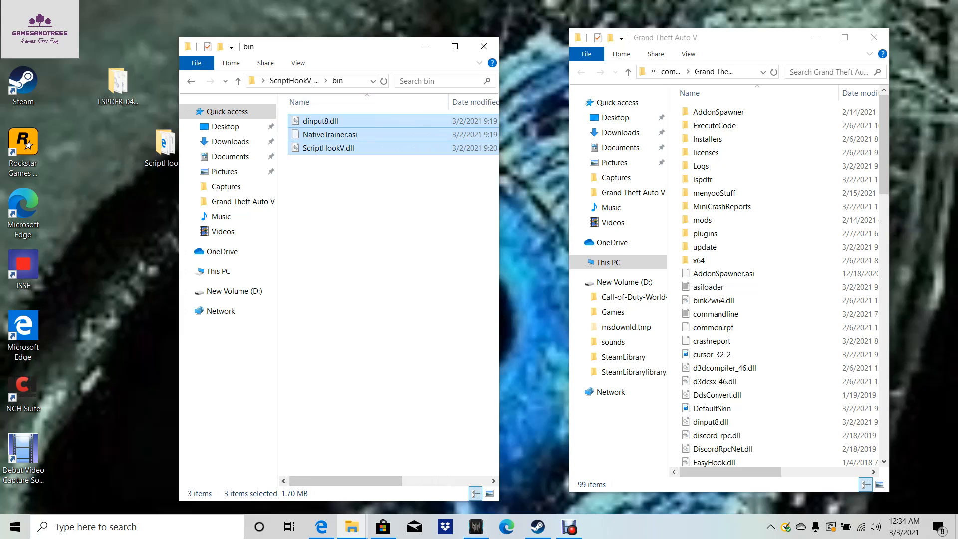
left_click(484, 47)
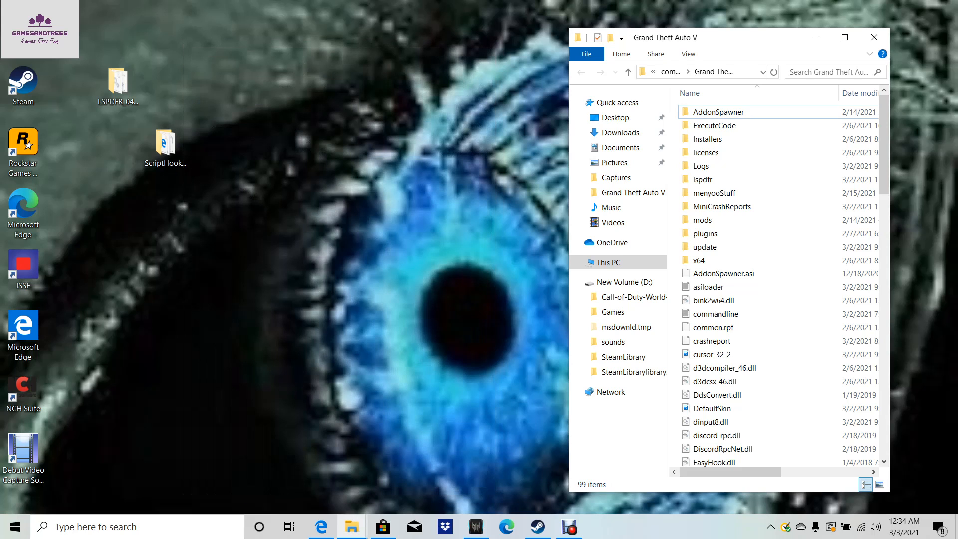
Step: Close the LSPDFR_048_7688_Manual_Install window and maximize the Grand Theft Auto V folder window
left_click(352, 526)
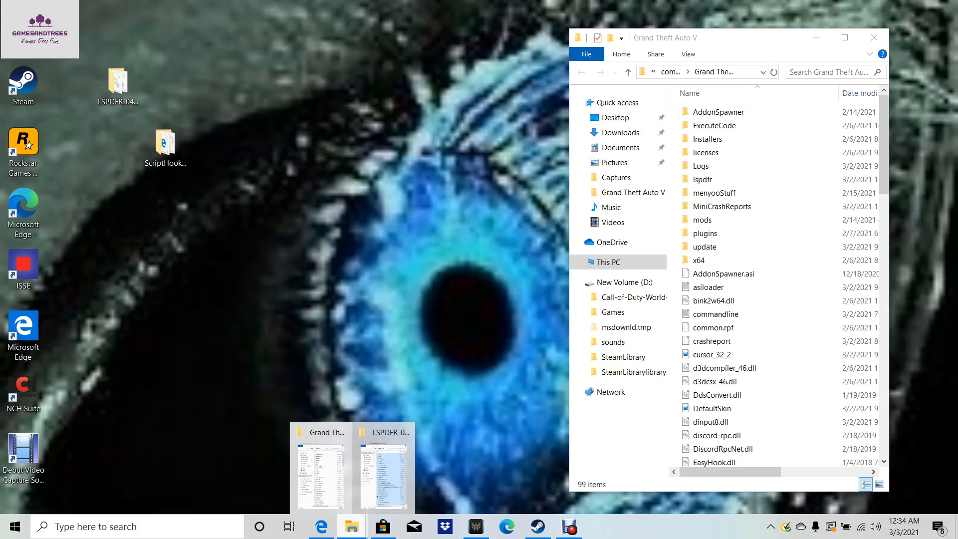
mouse_move(391, 451)
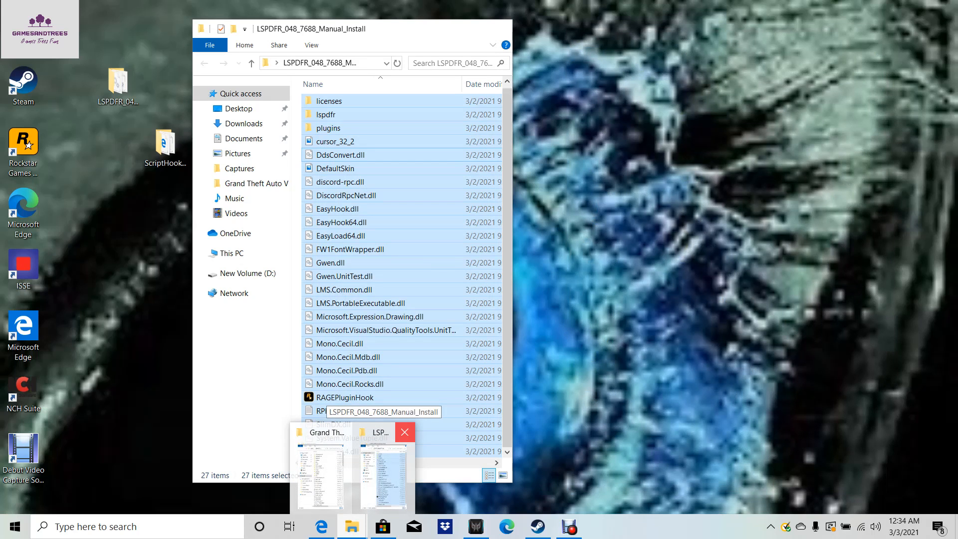
left_click(405, 433)
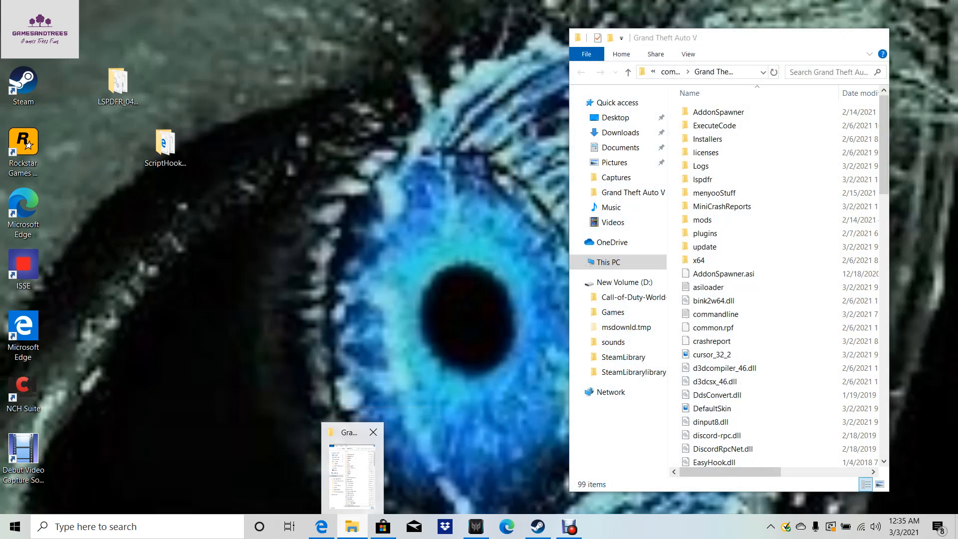
left_click_drag(742, 38, 453, 36)
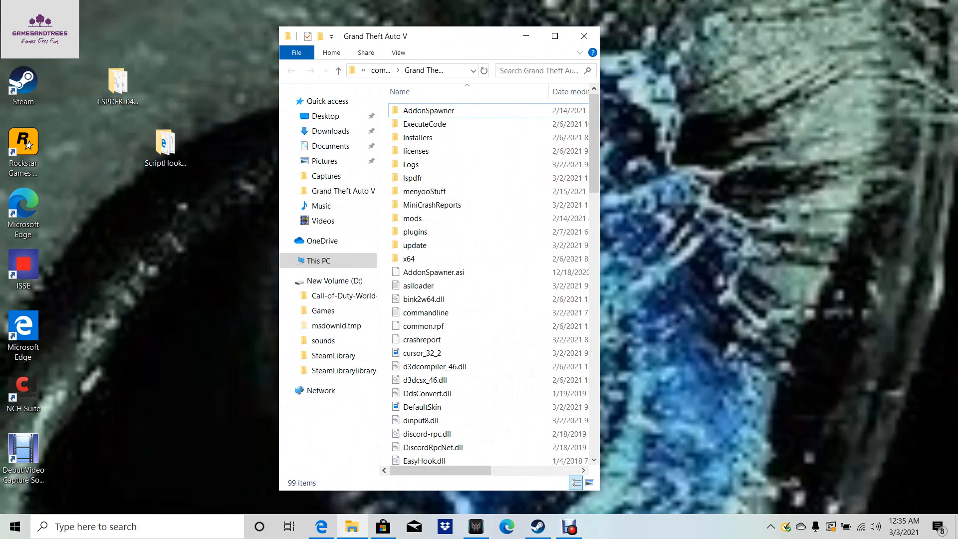
left_click(555, 36)
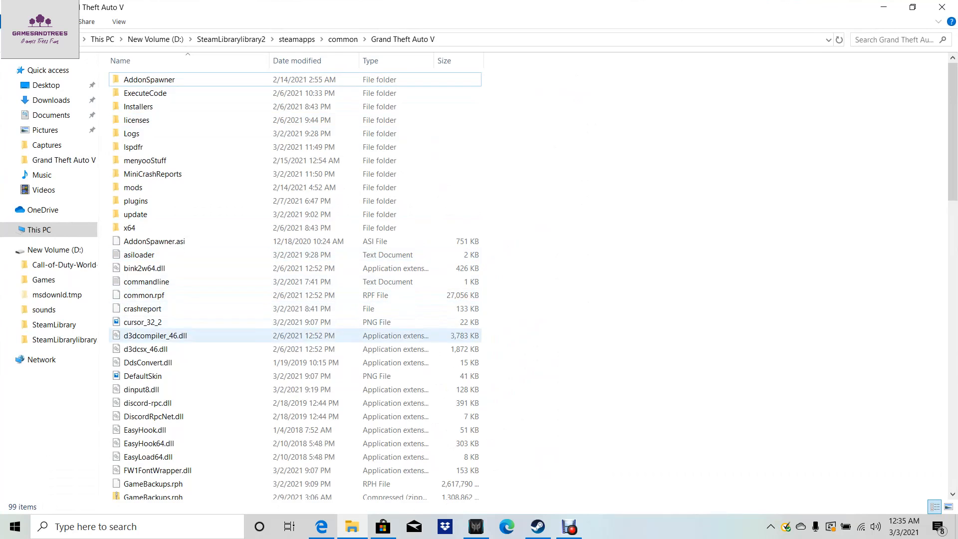
Step: Open the RAGE Plugin Hook settings by running the RAGEPluginHook application in the Grand Theft Auto V folder
scroll(249, 340, "down", 6)
scroll(250, 399, "down", 10)
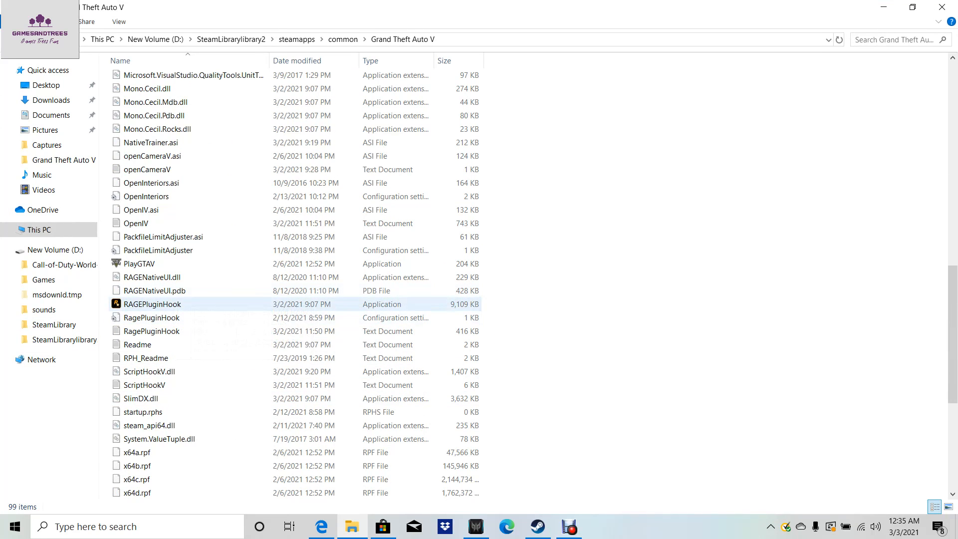
left_click(167, 304)
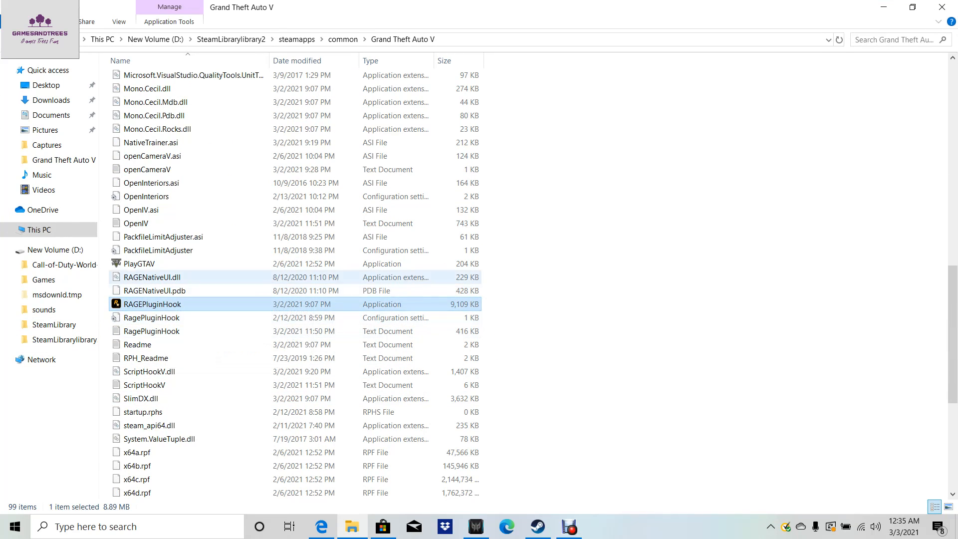
double_click(152, 304)
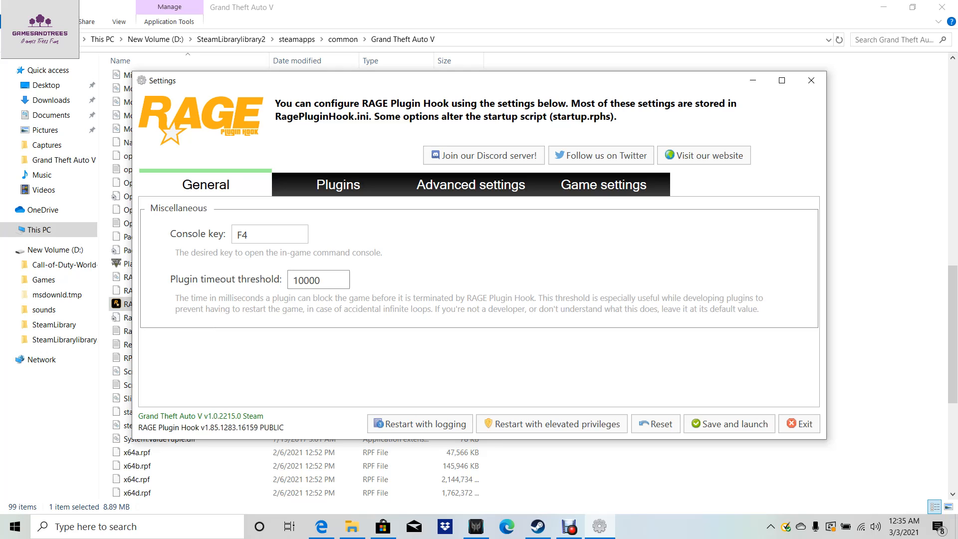
Step: Review the plugin load sequence options and the advanced command line switches in the RAGE Plugin Hook settings
left_click(339, 185)
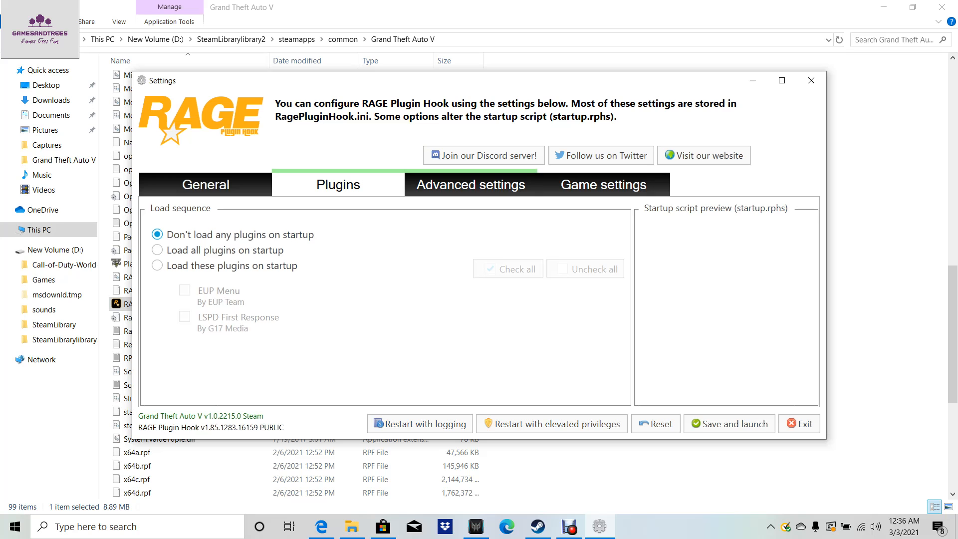
left_click(470, 184)
scroll(474, 299, "up", 1)
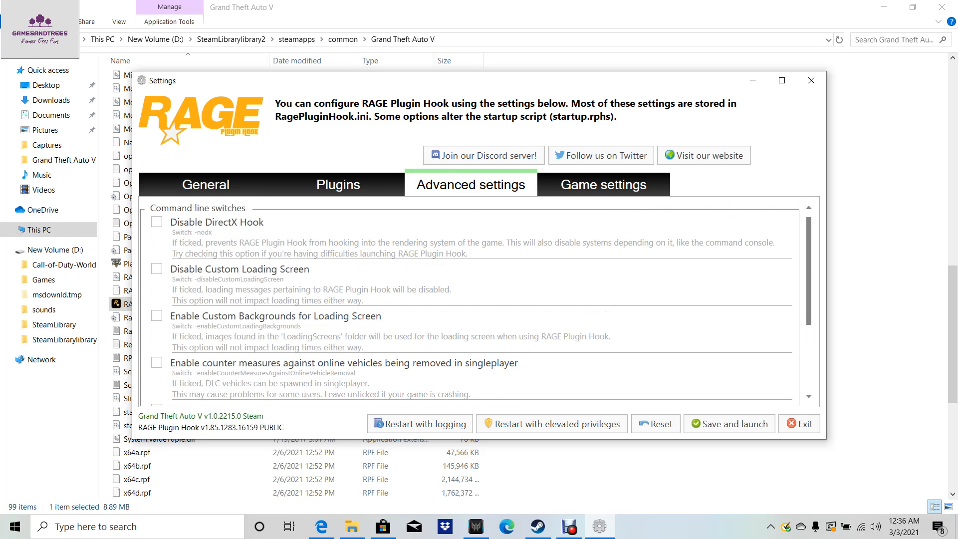
scroll(474, 300, "down", 3)
scroll(474, 300, "up", 3)
Step: Back up the current game version in RAGE Plugin Hook's game settings
left_click(604, 184)
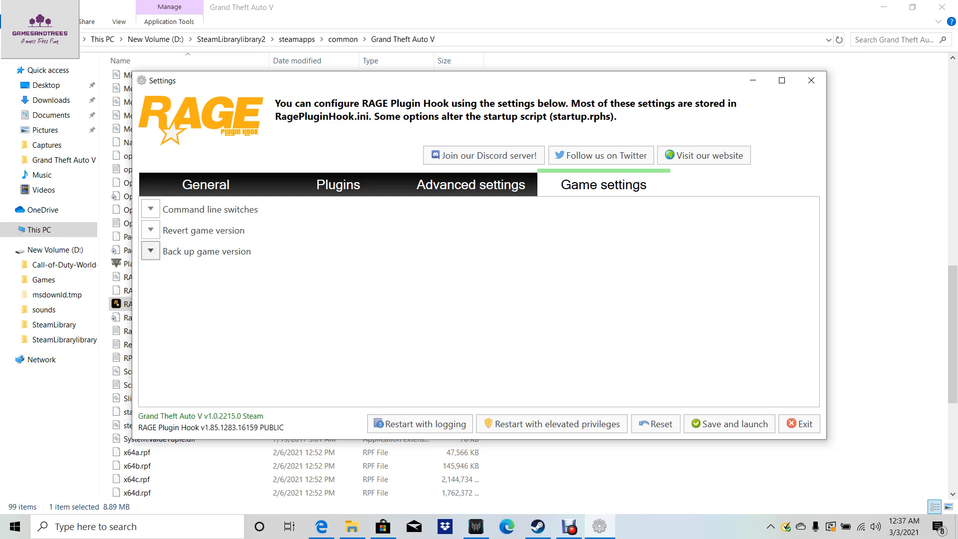
left_click(150, 251)
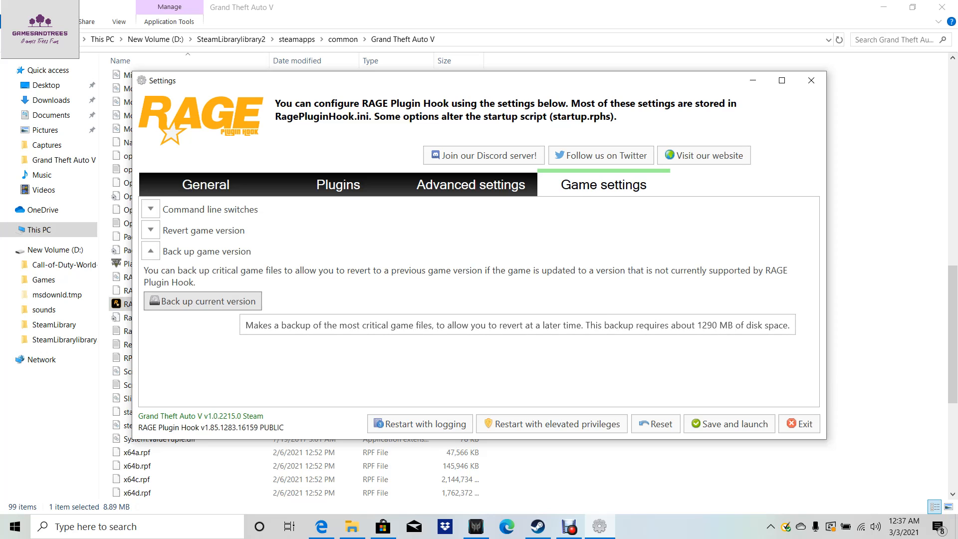
left_click(202, 301)
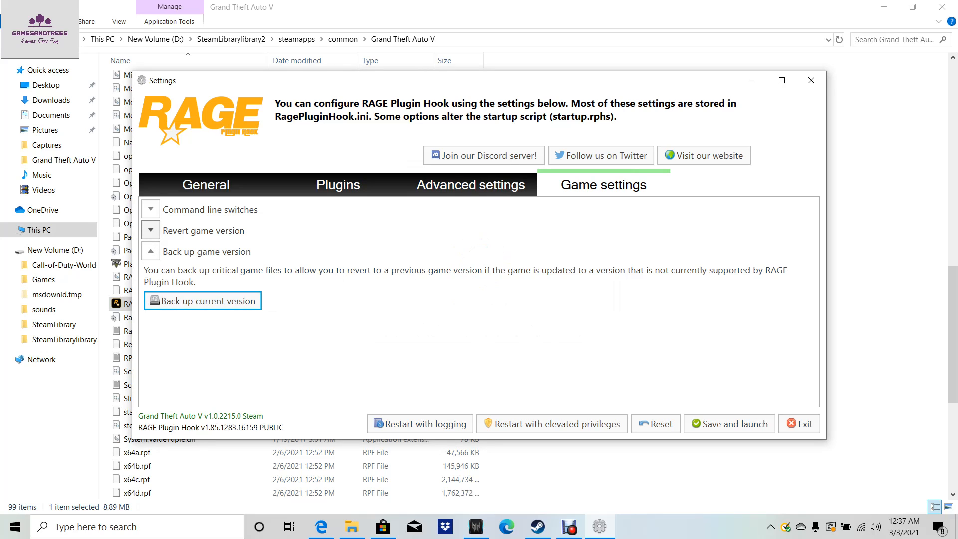
Step: Expand the Revert game version section, examine the backed-up Grand Theft Auto V versions, and collapse it again
left_click(150, 230)
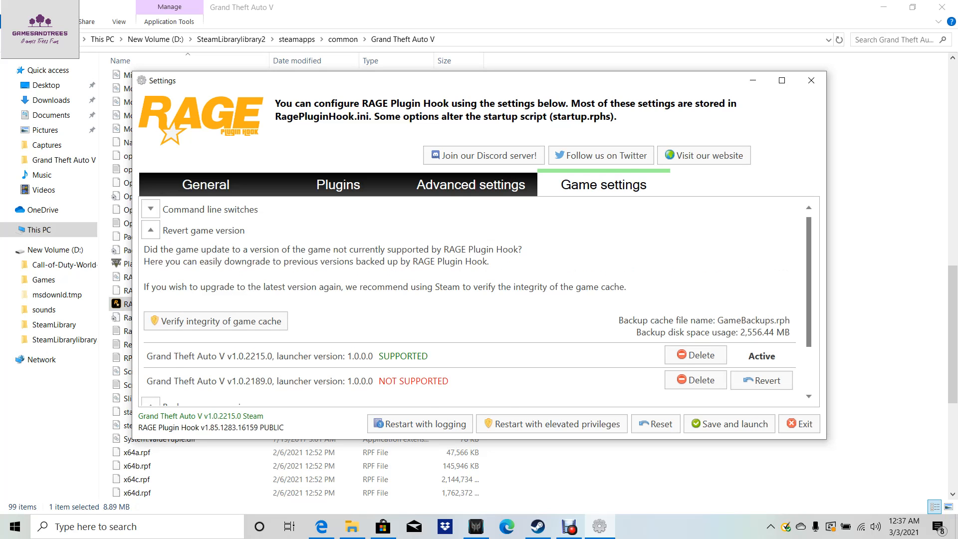
scroll(469, 301, "down", 3)
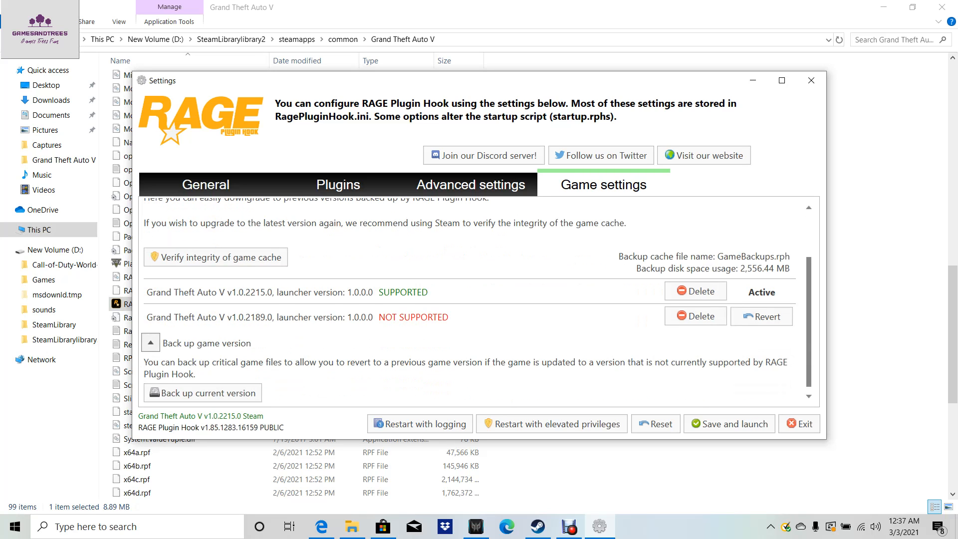
scroll(476, 301, "up", 1)
scroll(476, 301, "down", 1)
scroll(476, 301, "up", 3)
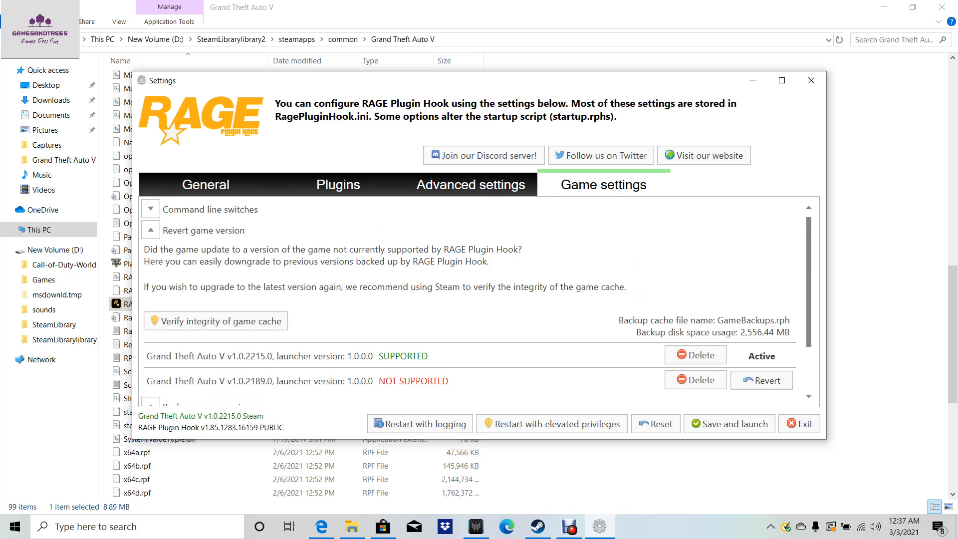
left_click(150, 230)
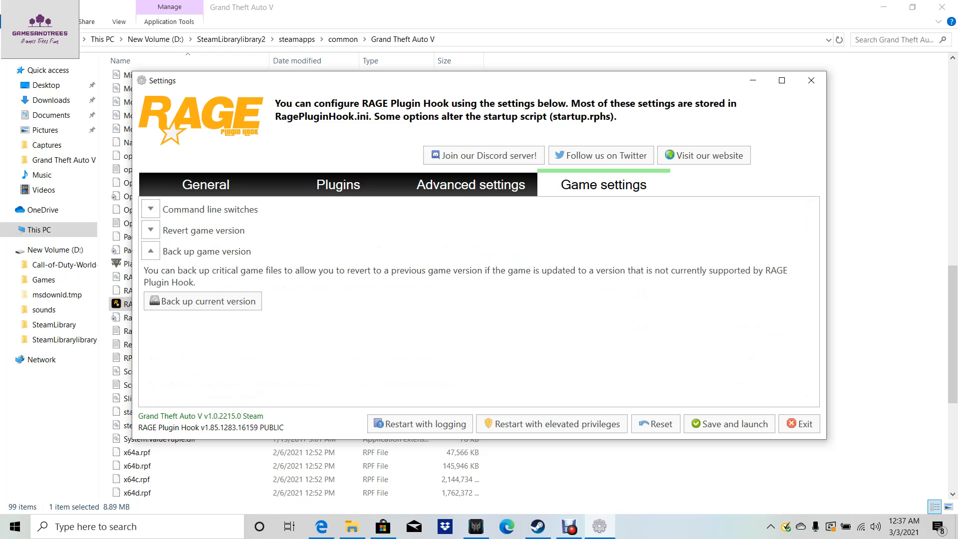
Step: Reopen the Revert game version section, move the settings window aside, and locate GameBackups.rph in the Grand Theft Auto V folder
left_click_drag(517, 83, 539, 123)
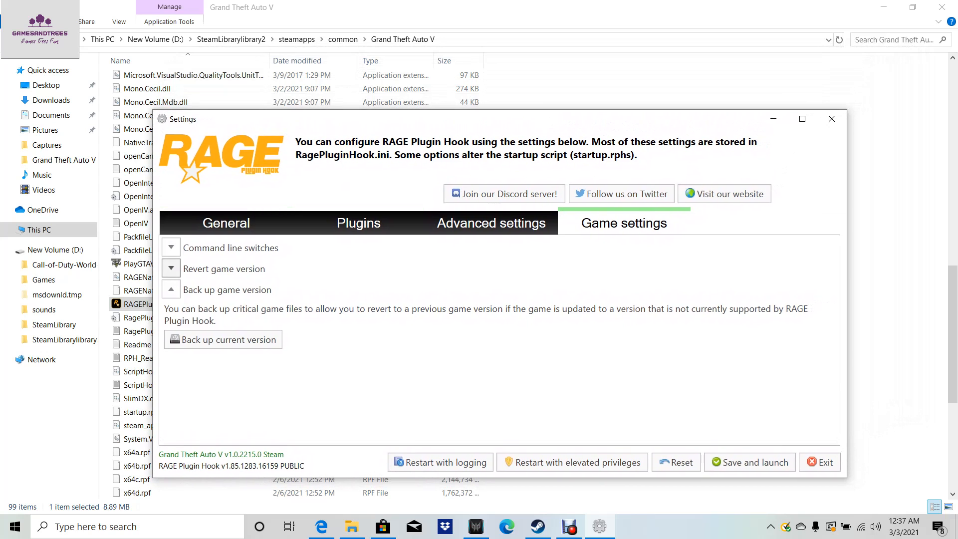
left_click(171, 269)
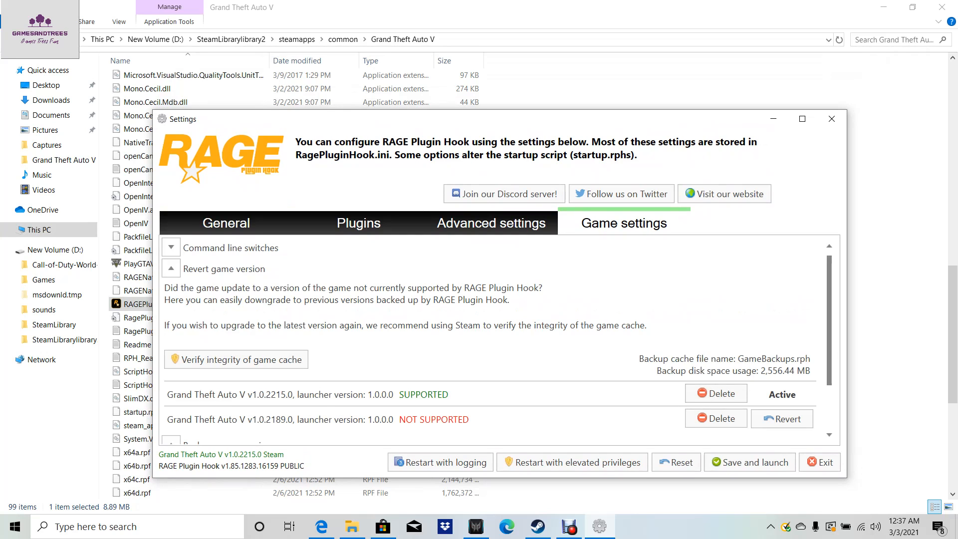
left_click_drag(574, 116, 761, 6)
scroll(300, 412, "up", 3)
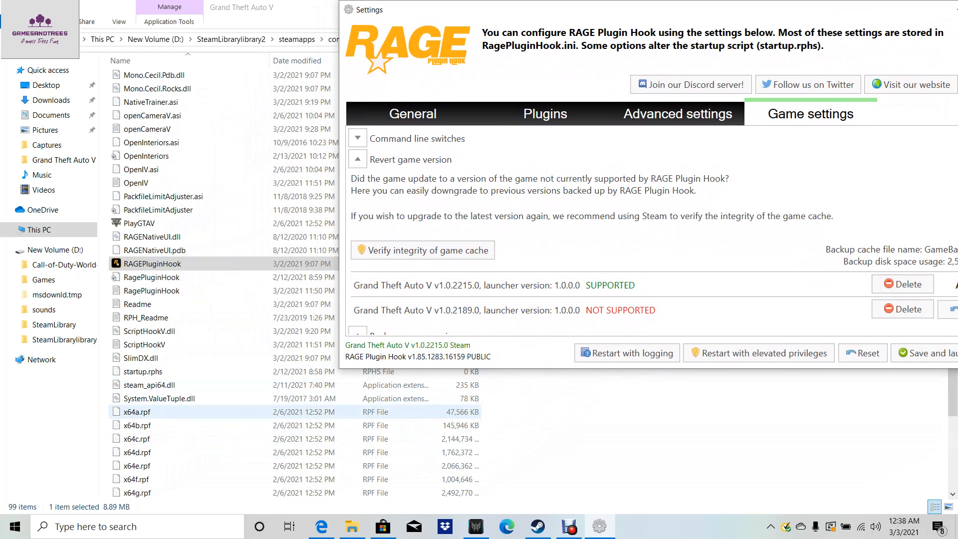
scroll(295, 412, "up", 10)
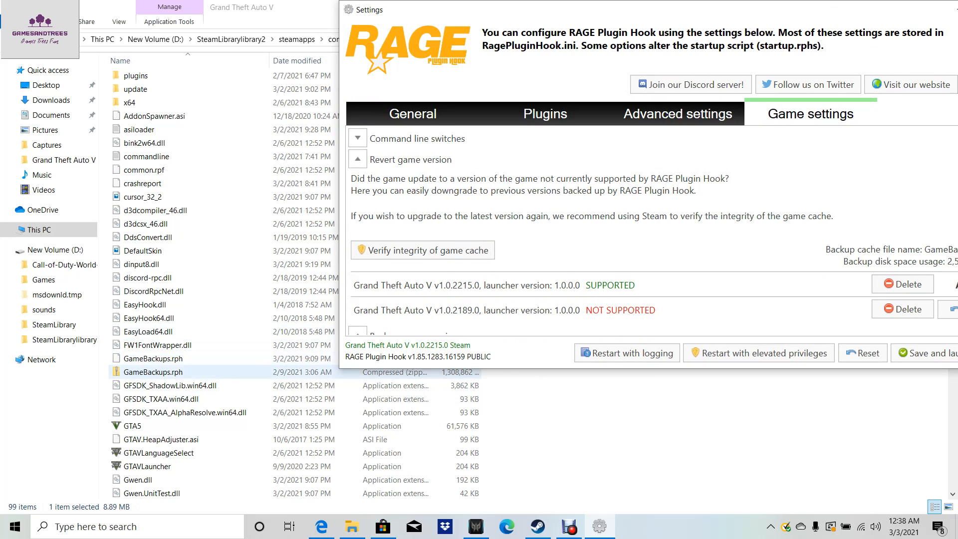
scroll(294, 358, "up", 2)
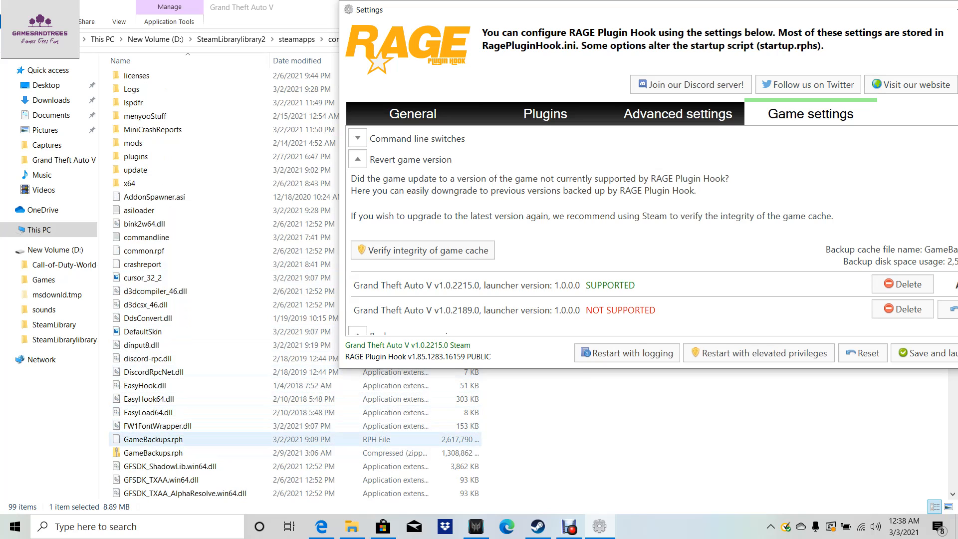
Step: Delete the GameBackups.rph file of type RPH File from the Grand Theft Auto V folder and minimize the folder window
right_click(179, 439)
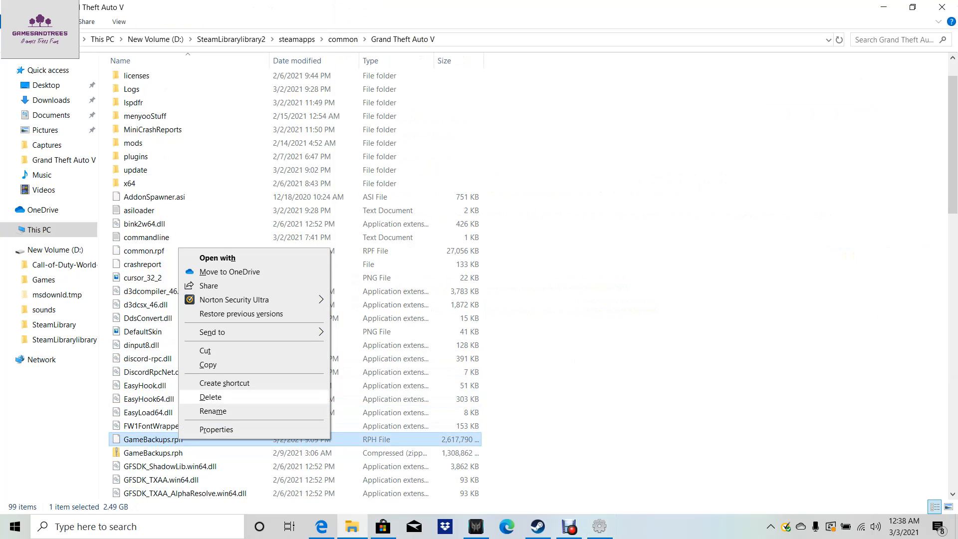
left_click(211, 397)
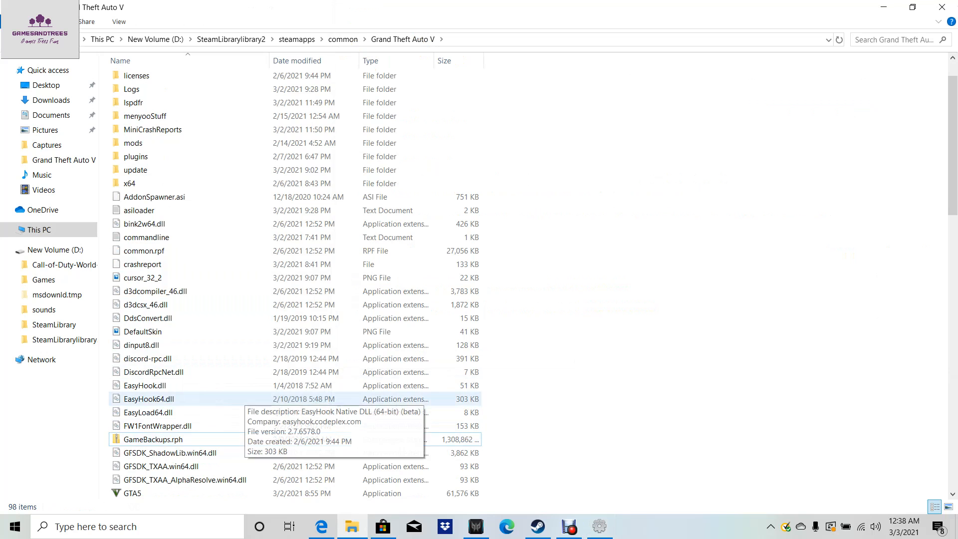
left_click(884, 7)
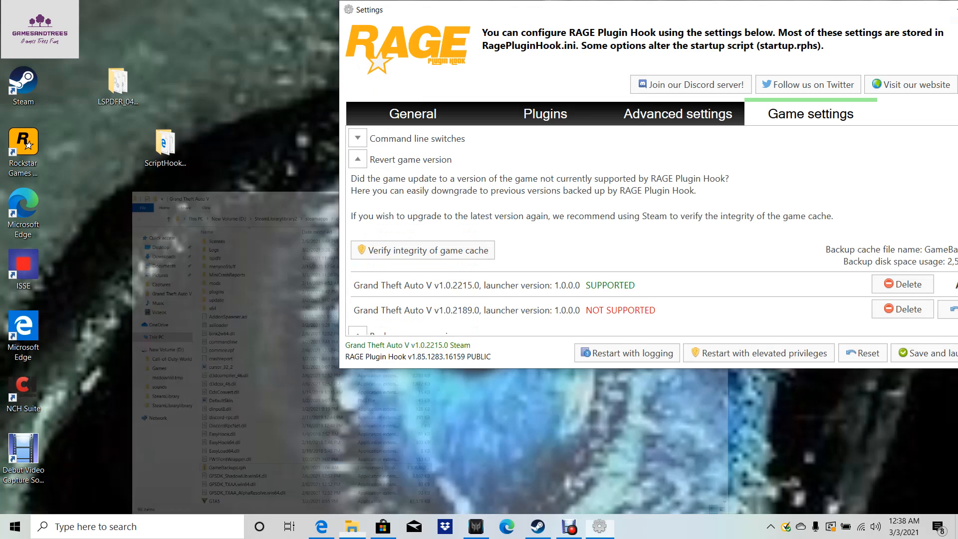
Step: Maximize the RAGE Plugin Hook settings window and permanently delete the backups of Grand Theft Auto V v1.0.2215.0 and v1.0.2189.0
left_click_drag(691, 15, 481, 68)
left_click(780, 62)
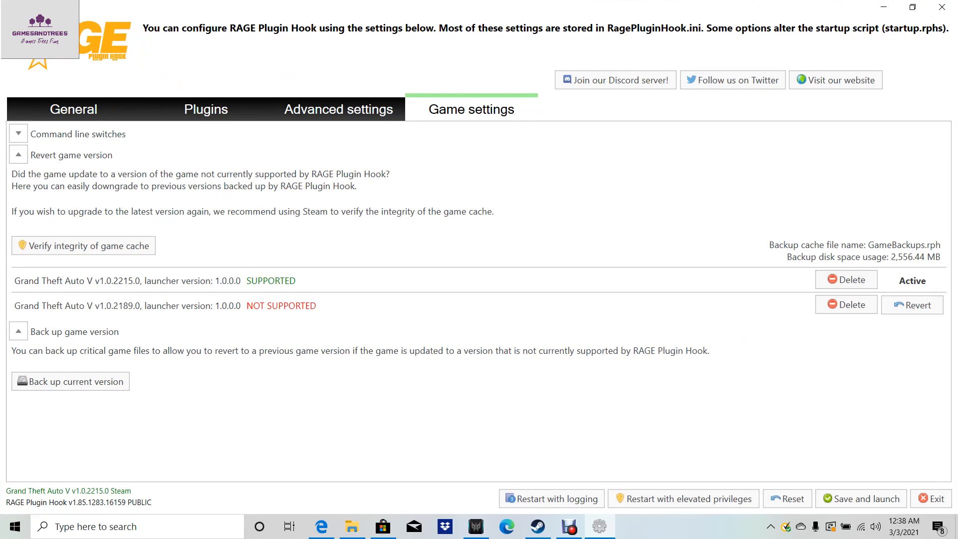
left_click(846, 280)
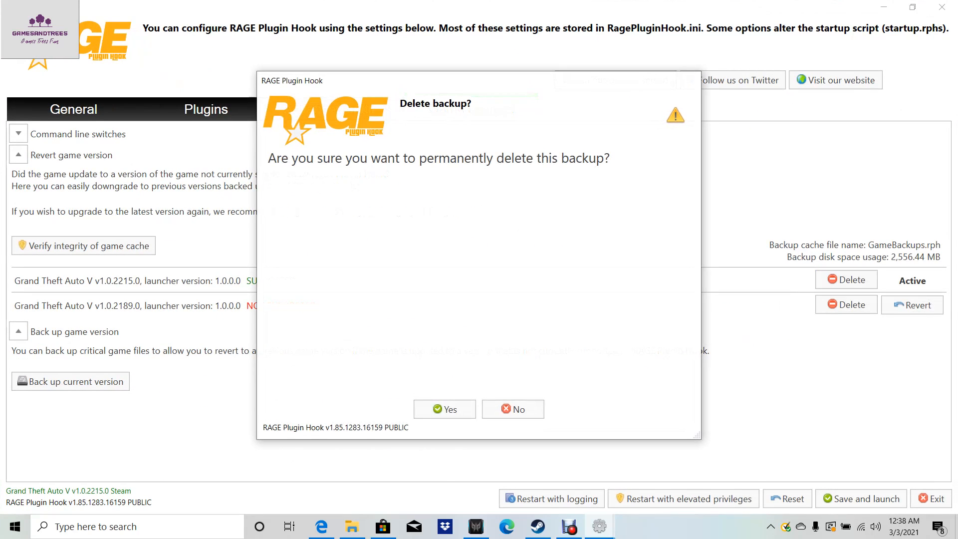
left_click(445, 409)
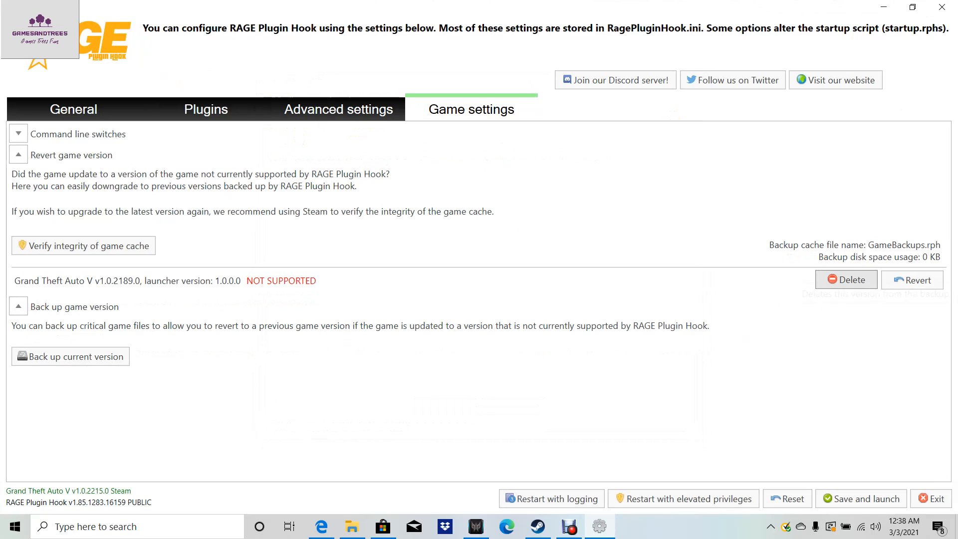
left_click(846, 280)
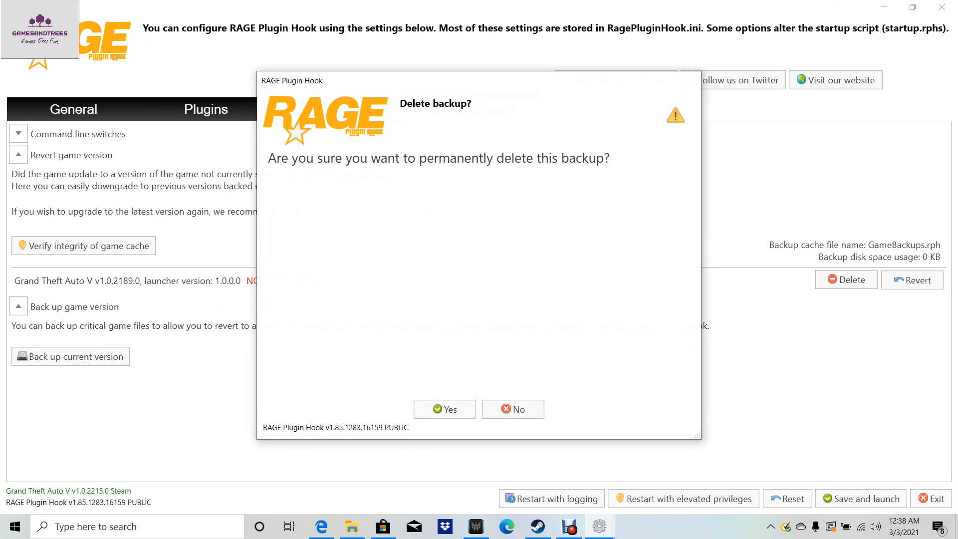
left_click(445, 409)
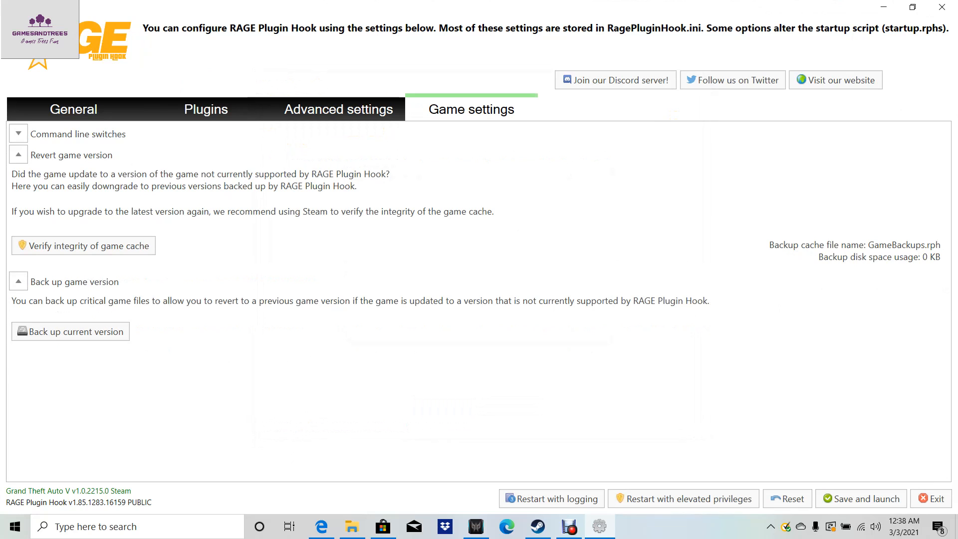
Step: Collapse the Revert game version section and back up the current game version from the Back up game version section
left_click(17, 281)
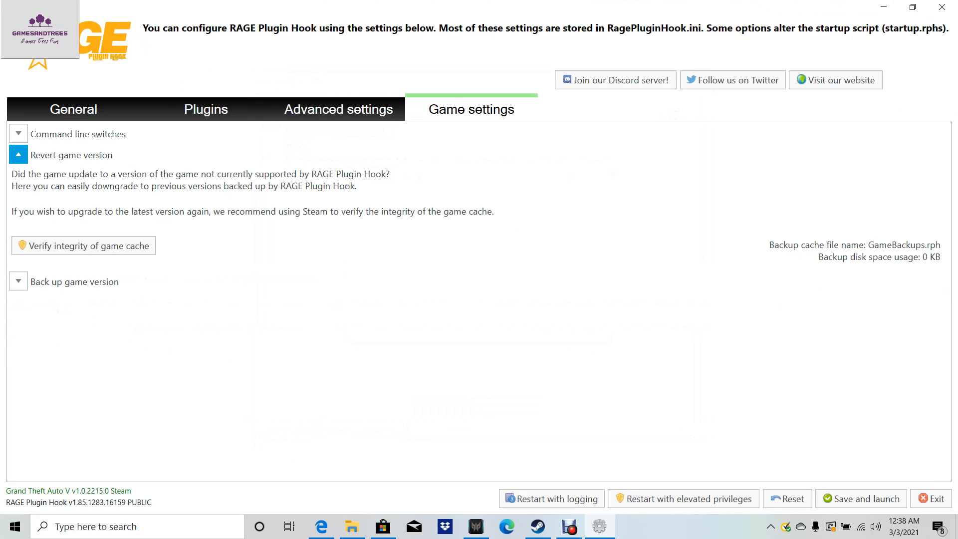
left_click(18, 155)
left_click(18, 176)
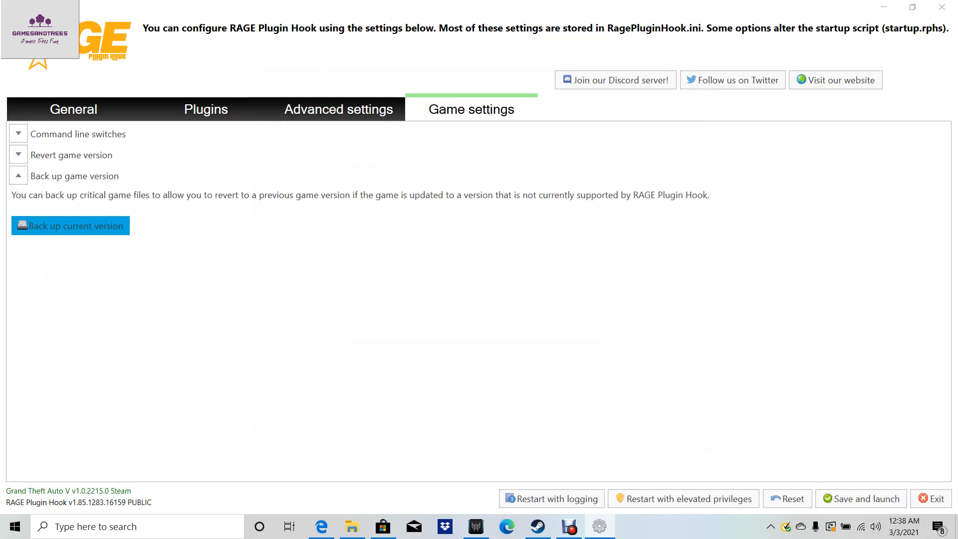
left_click(70, 225)
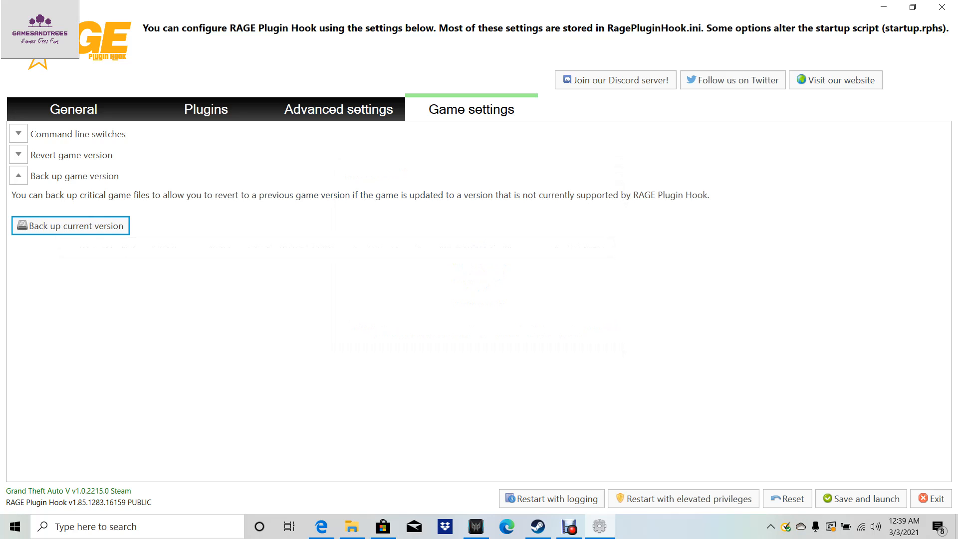
Step: Check the Revert game version section for the new backup, collapse it, and put the settings window away
left_click(19, 175)
left_click(19, 154)
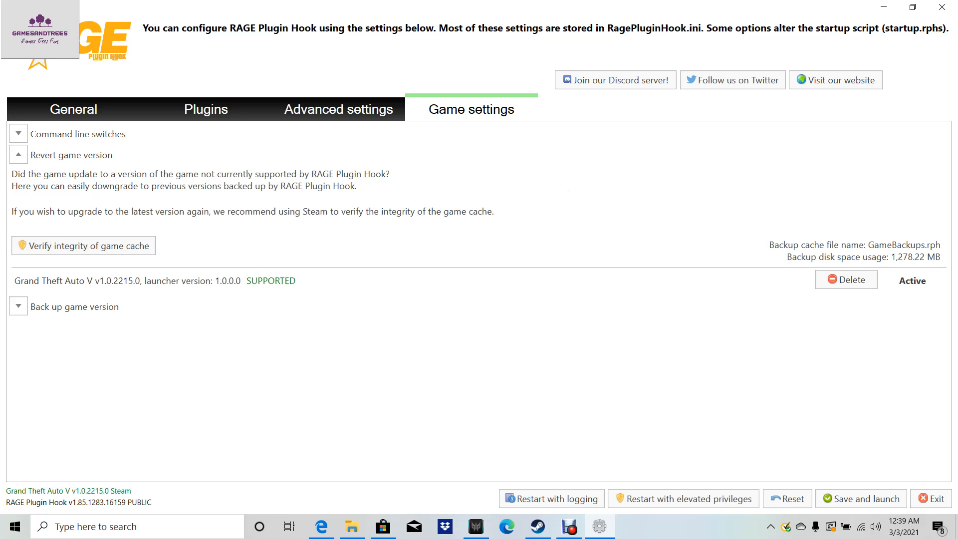
left_click(19, 154)
left_click(942, 7)
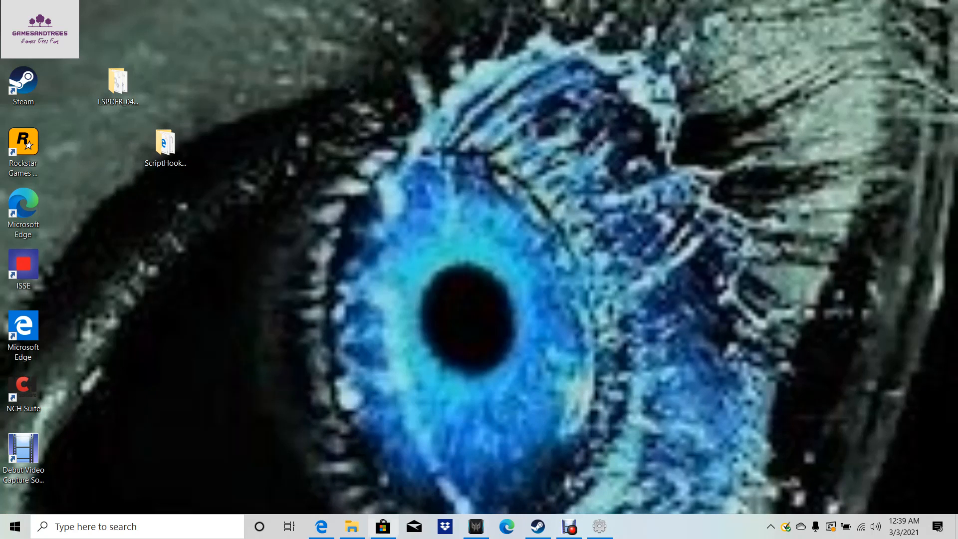
right_click(23, 141)
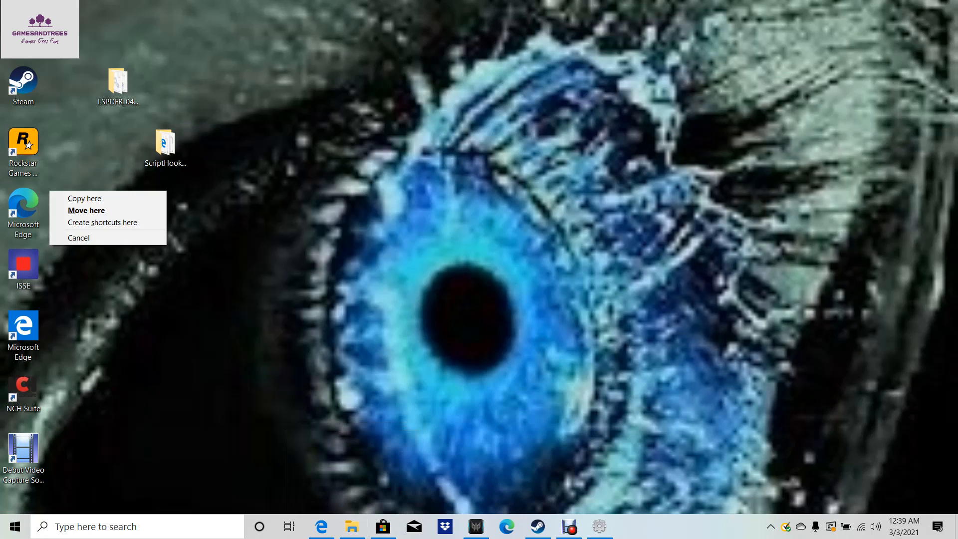
key("Escape")
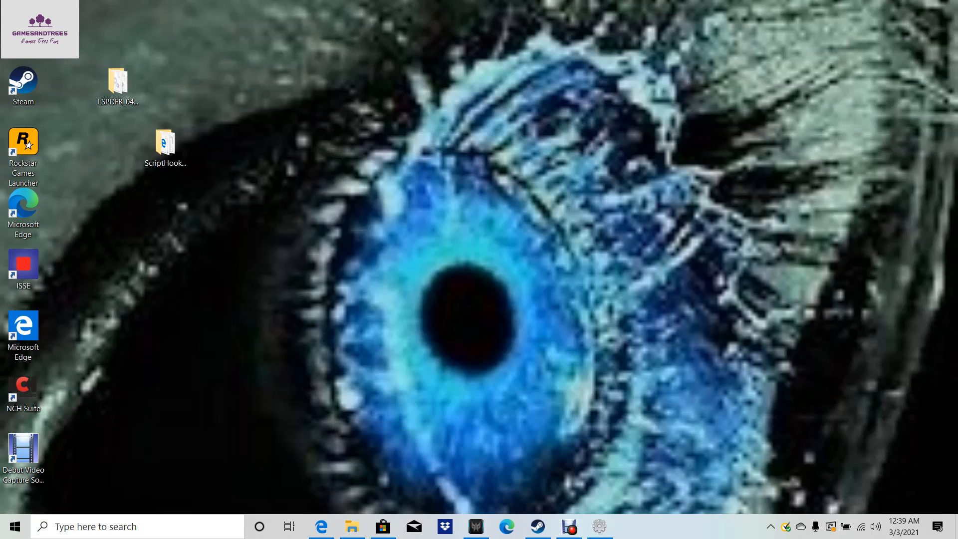
Step: Check the Grand Theft Auto V folder for the newly created GameBackups.rph file and close the folder window
left_click(351, 527)
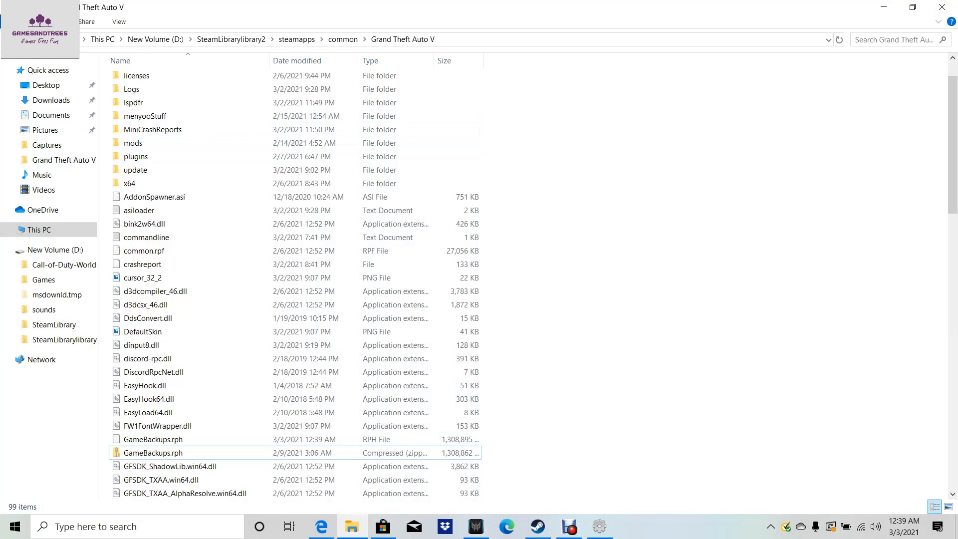
scroll(199, 355, "down", 2)
scroll(200, 325, "up", 3)
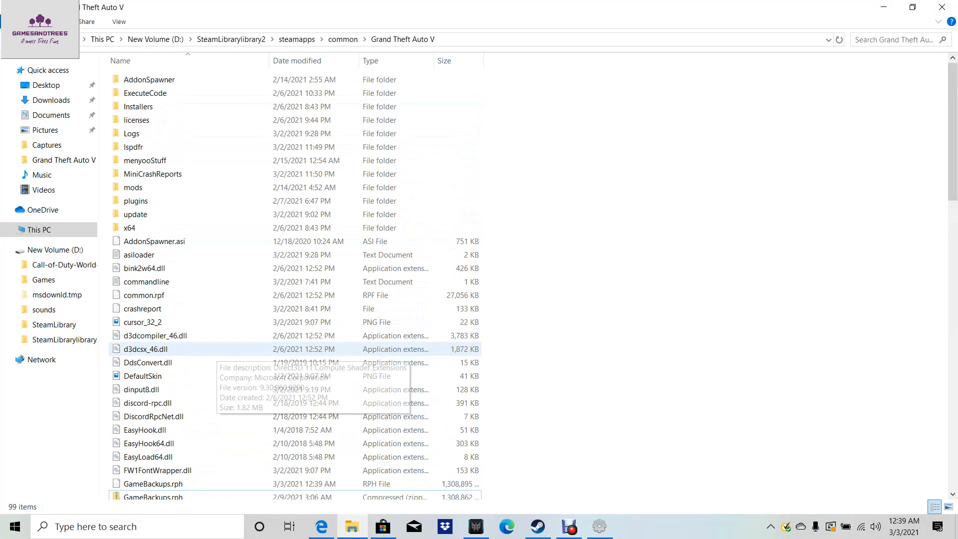
left_click(941, 7)
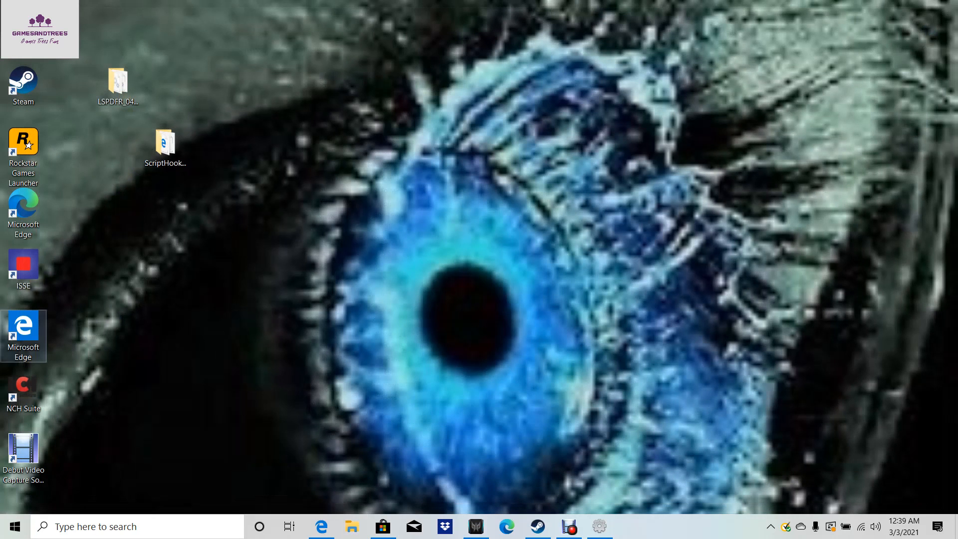
Step: Switch to Steam and browse to the Grand Theft Auto V install folder through the game's local files properties
double_click(24, 86)
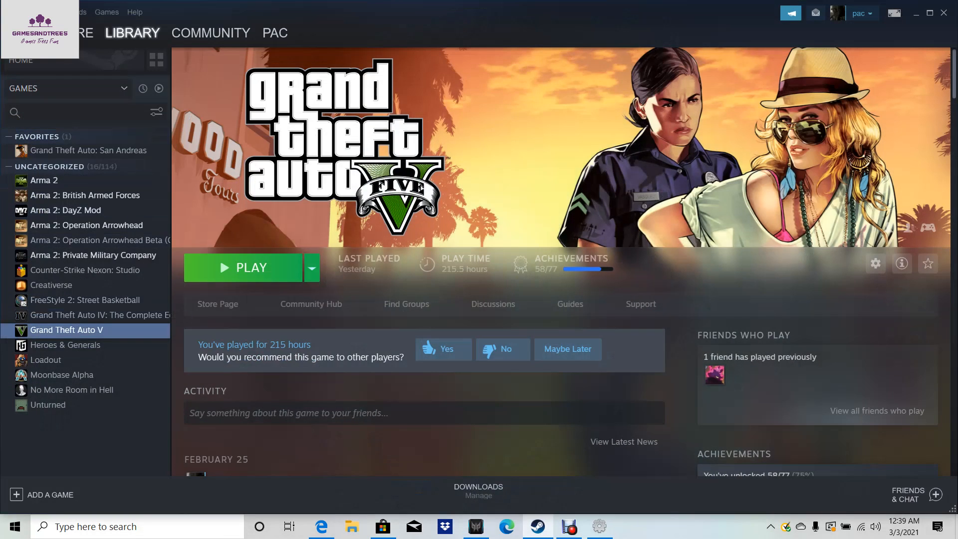
right_click(54, 330)
left_click(82, 413)
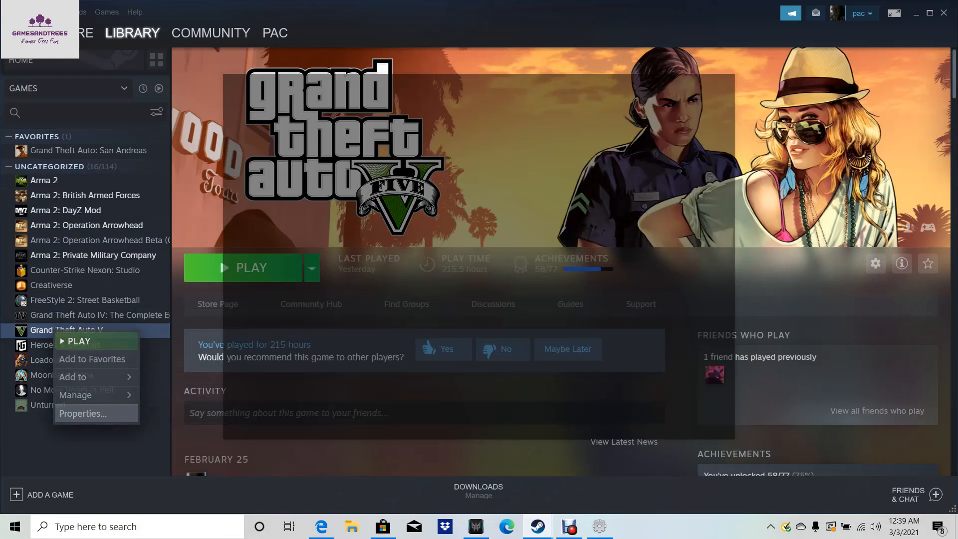
left_click(259, 162)
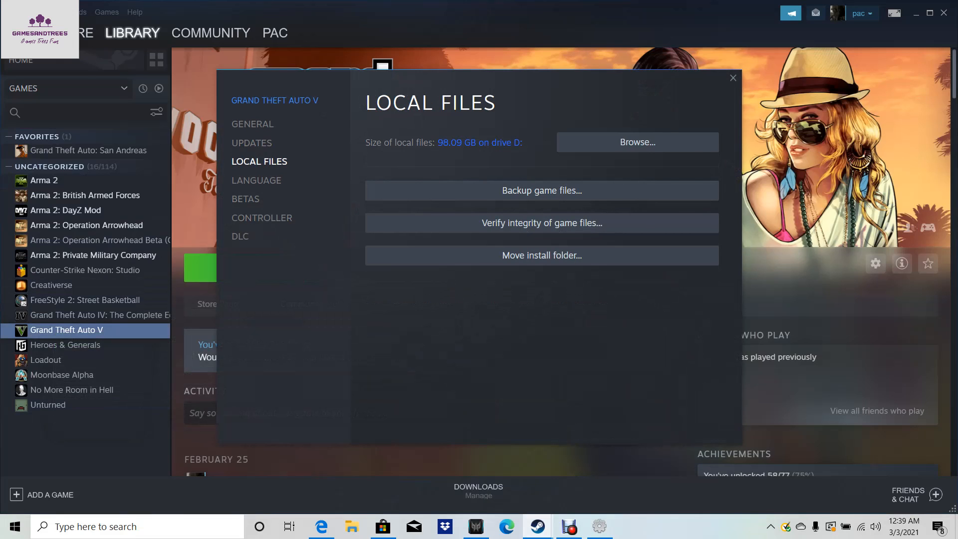
key("Escape")
right_click(59, 332)
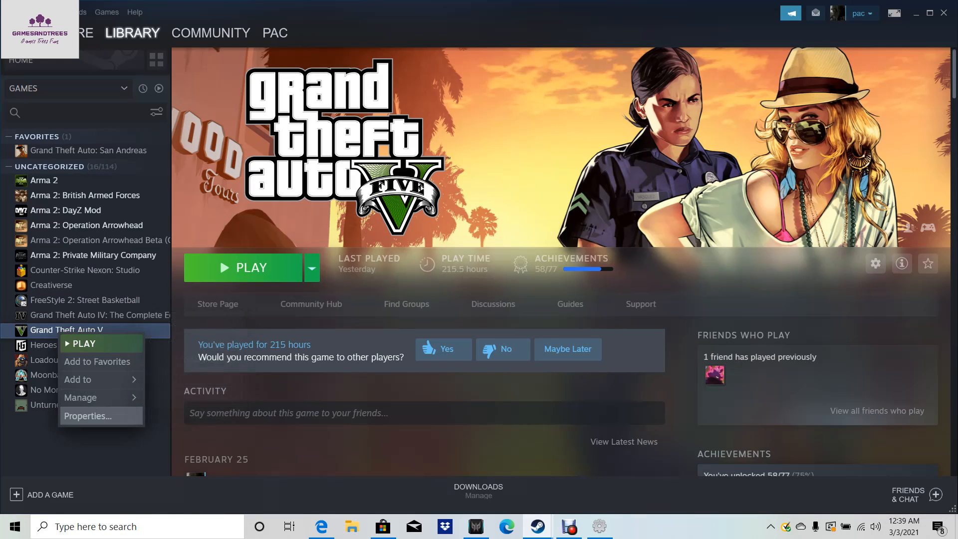
left_click(88, 415)
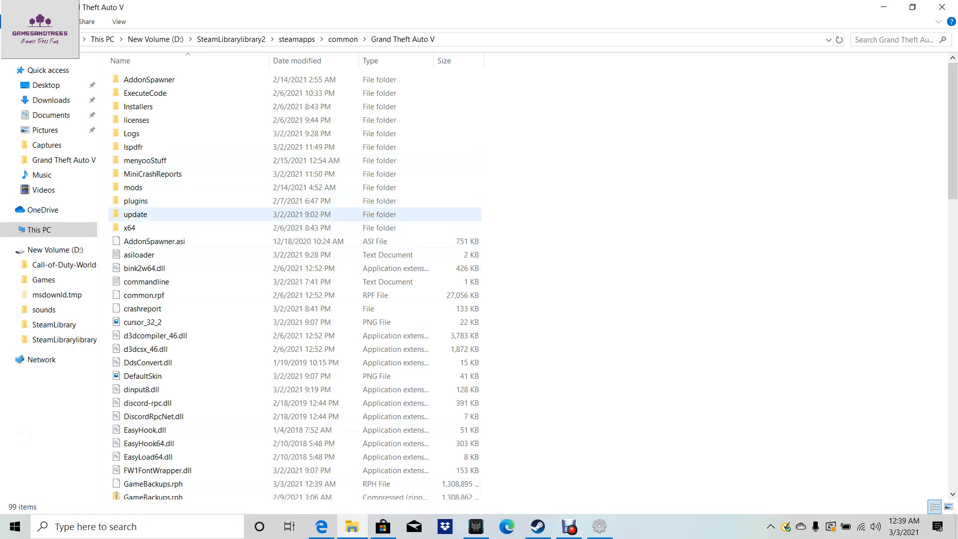
Step: Create a shortcut to the RAGEPluginHook application and place a copy of it on the desktop
scroll(294, 250, "down", 12)
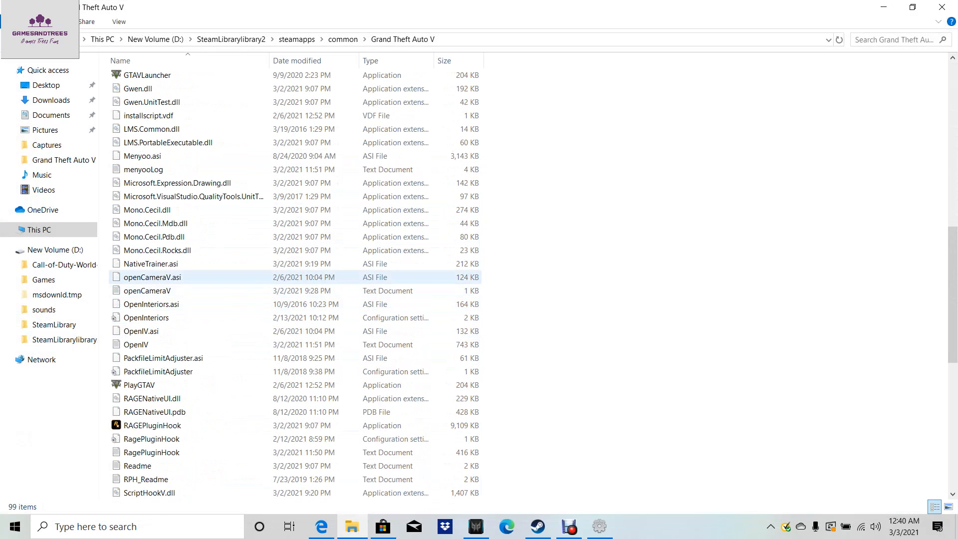
scroll(294, 277, "down", 5)
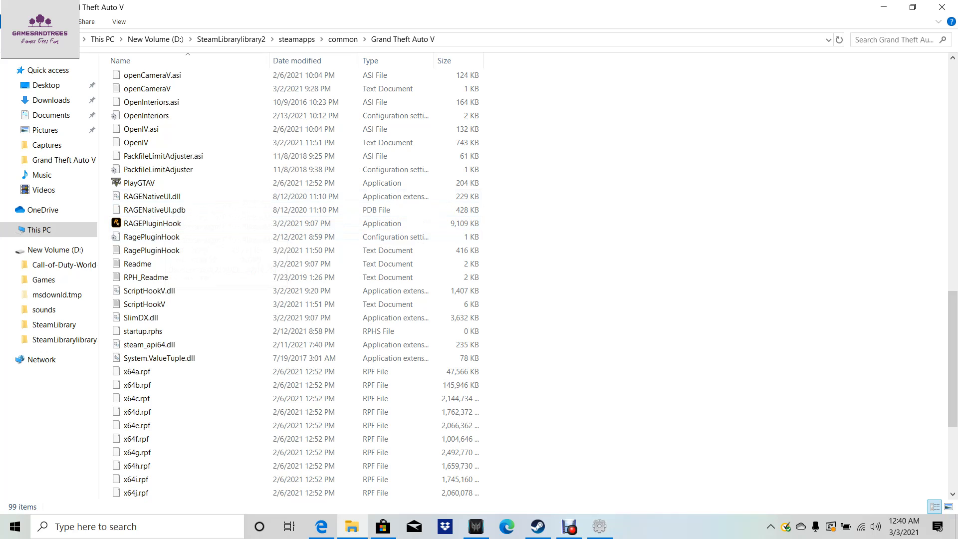
left_click(913, 7)
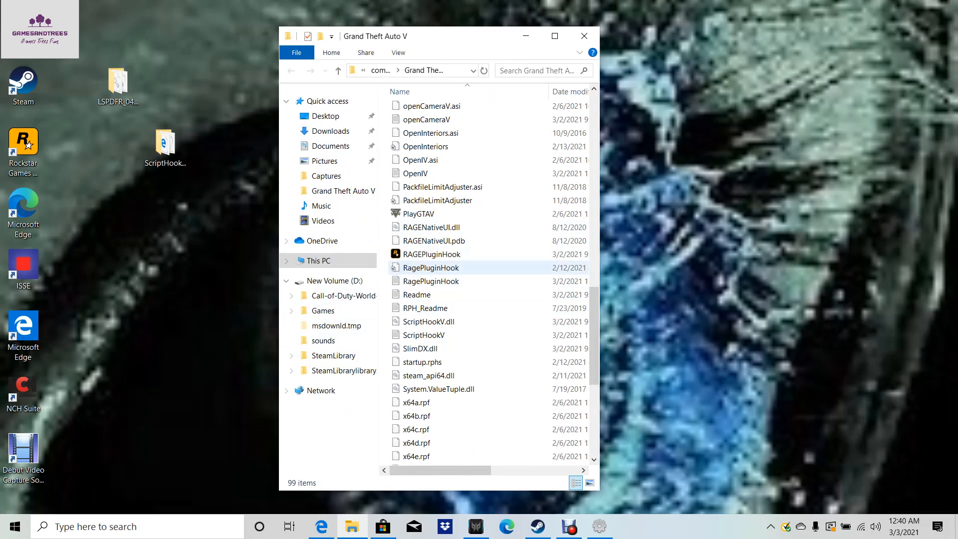
right_click(412, 254)
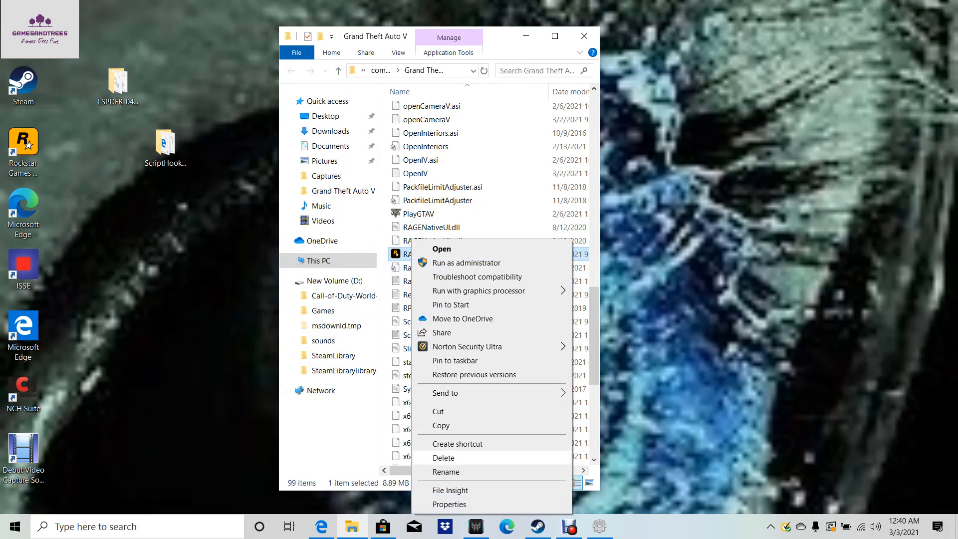
left_click(458, 443)
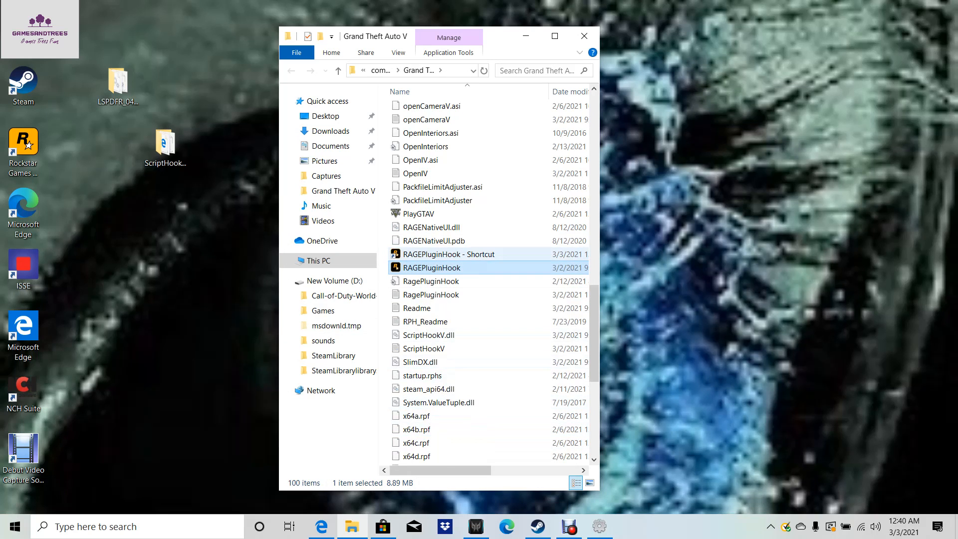
left_click_drag(449, 254, 74, 55)
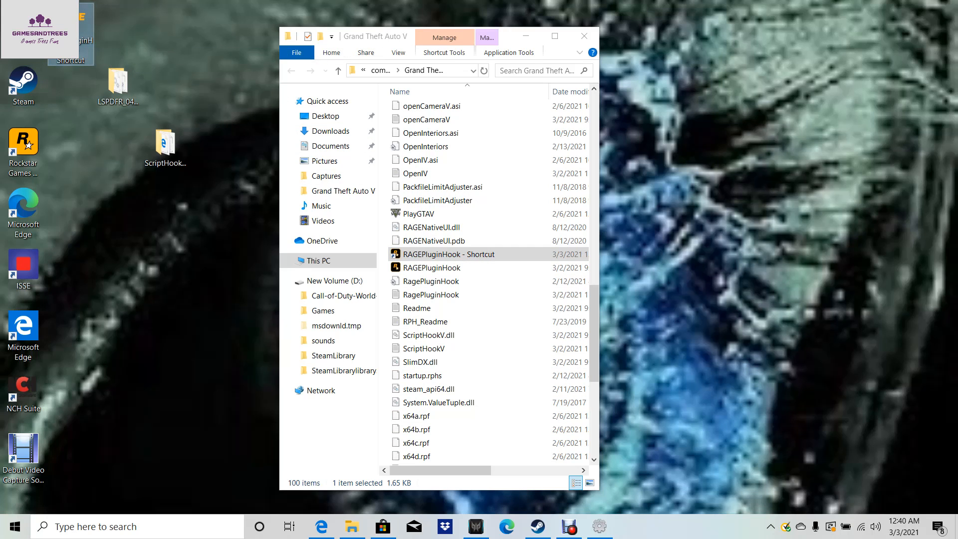
Step: Delete the leftover RAGEPluginHook shortcut from the Grand Theft Auto V folder and close the folder window
right_click(501, 254)
left_click(534, 458)
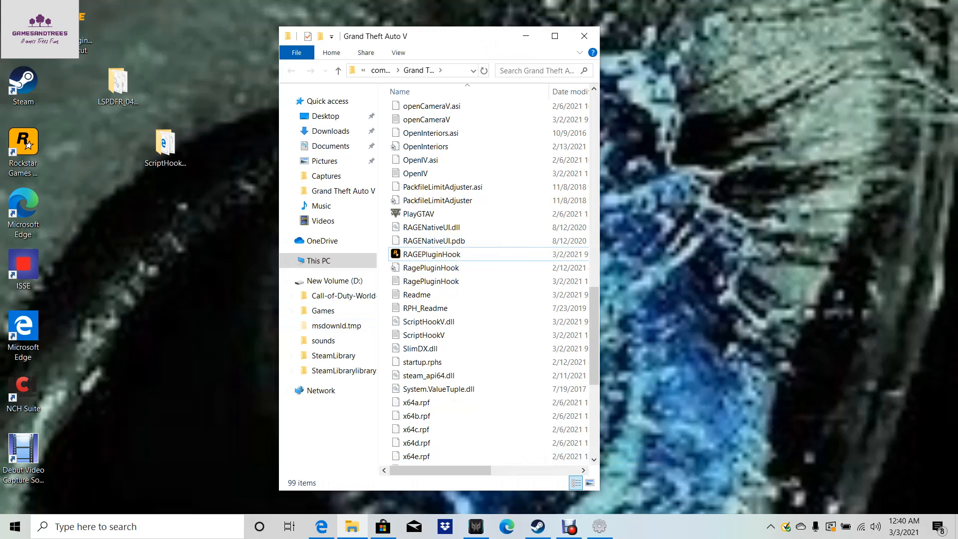
left_click_drag(479, 37, 547, 40)
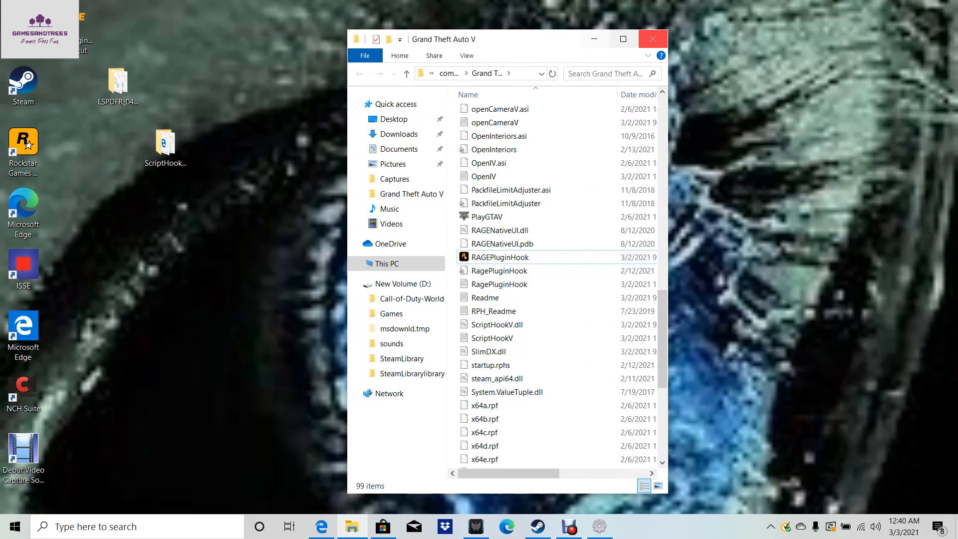
left_click(652, 38)
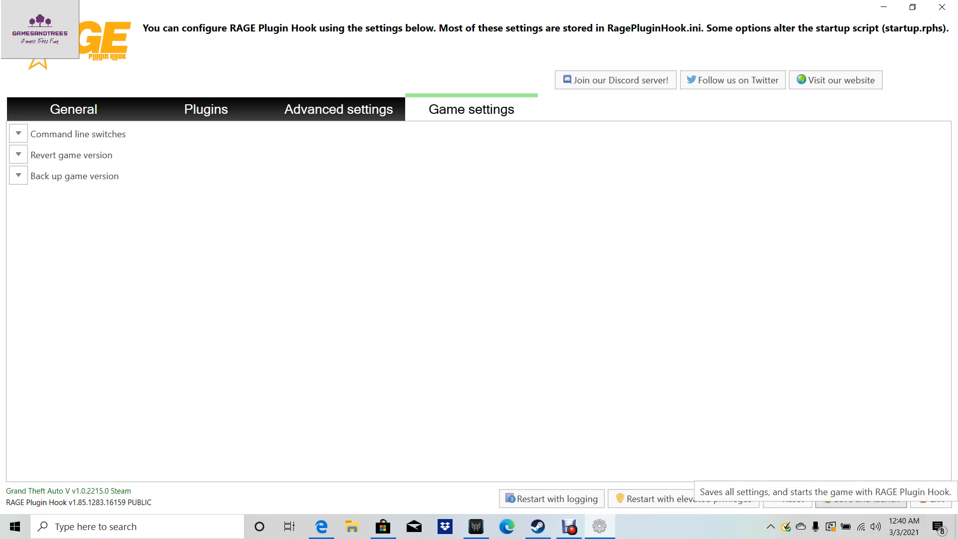
Step: Save the RAGE Plugin Hook settings and launch the game from the settings window
left_click(884, 7)
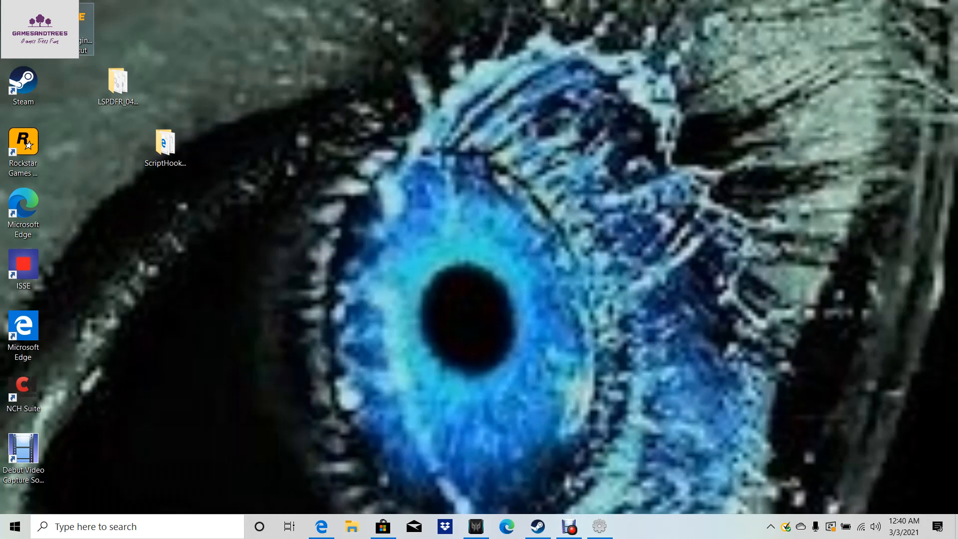
left_click(600, 527)
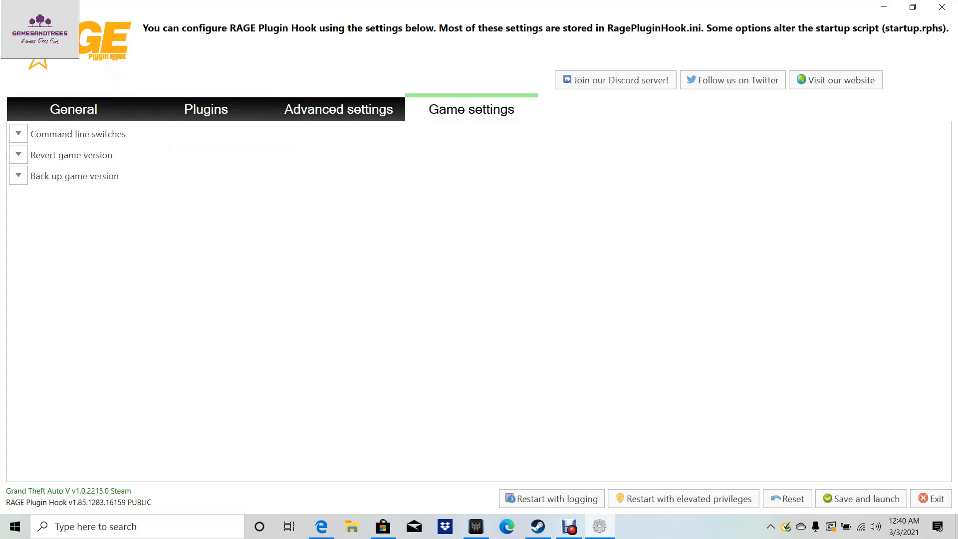
left_click(862, 499)
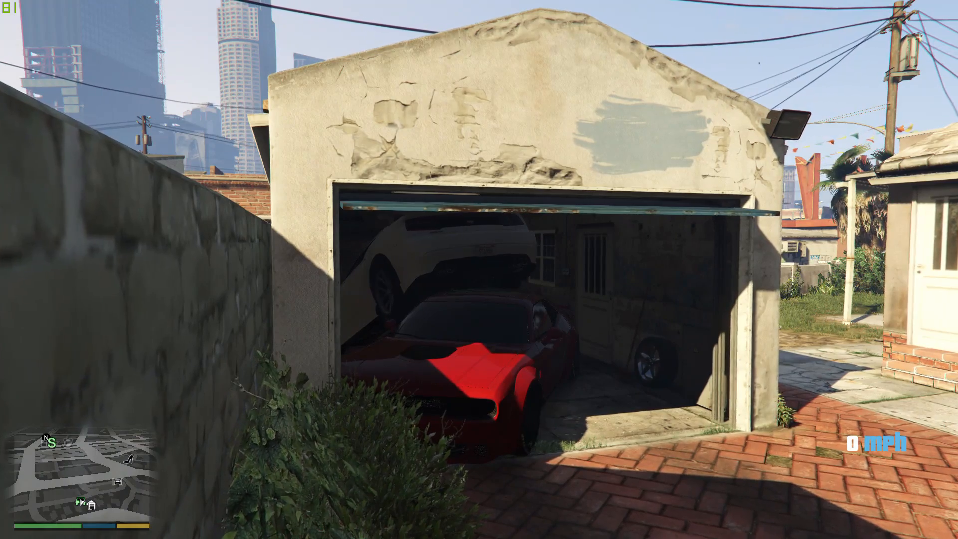
key("s")
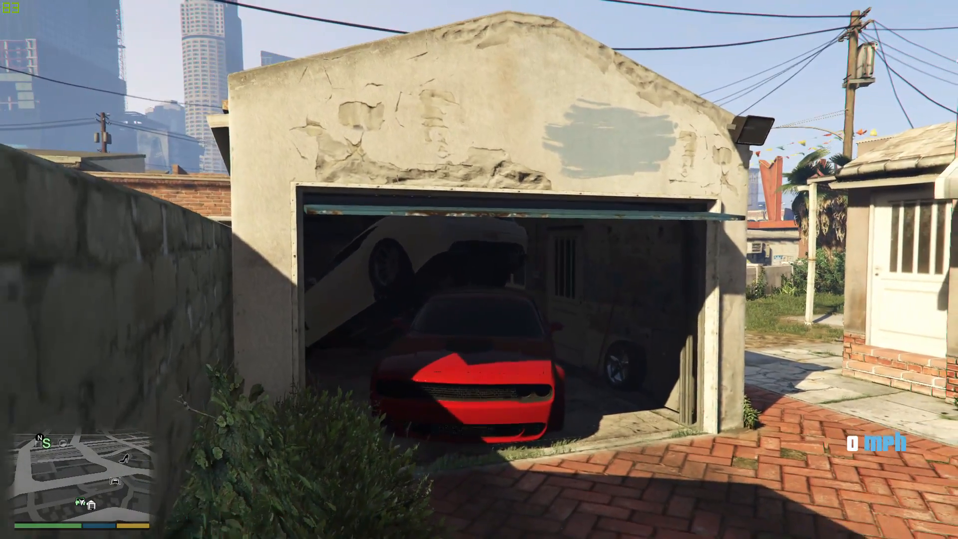
key("w")
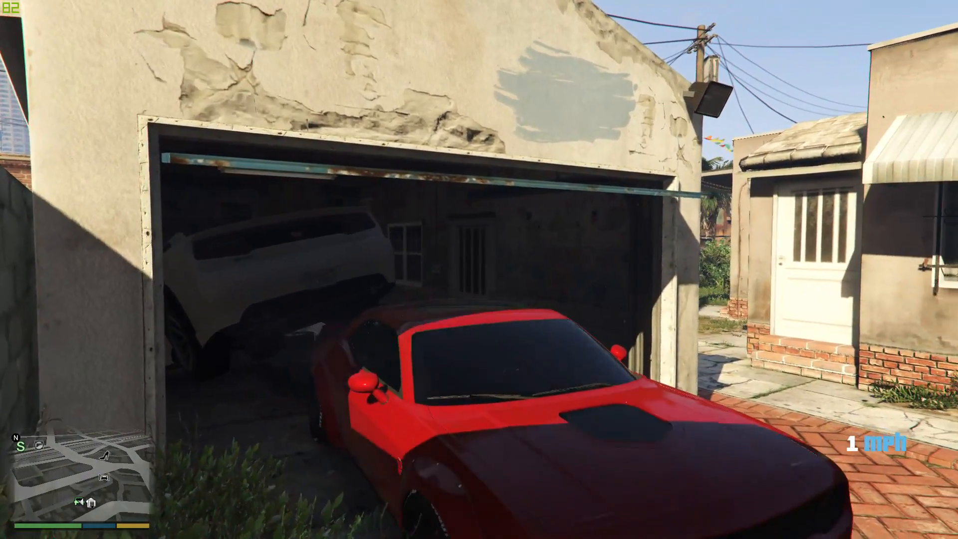
key("s")
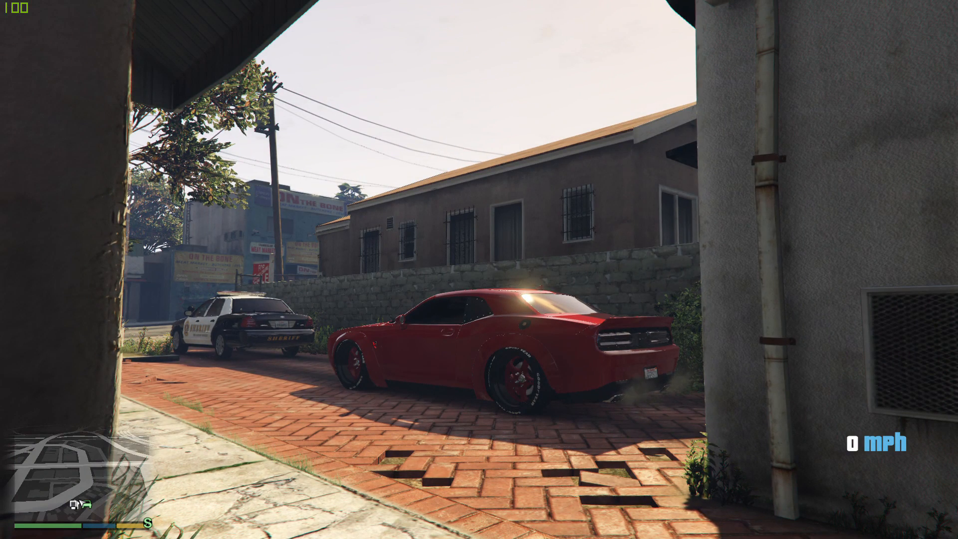
key("z")
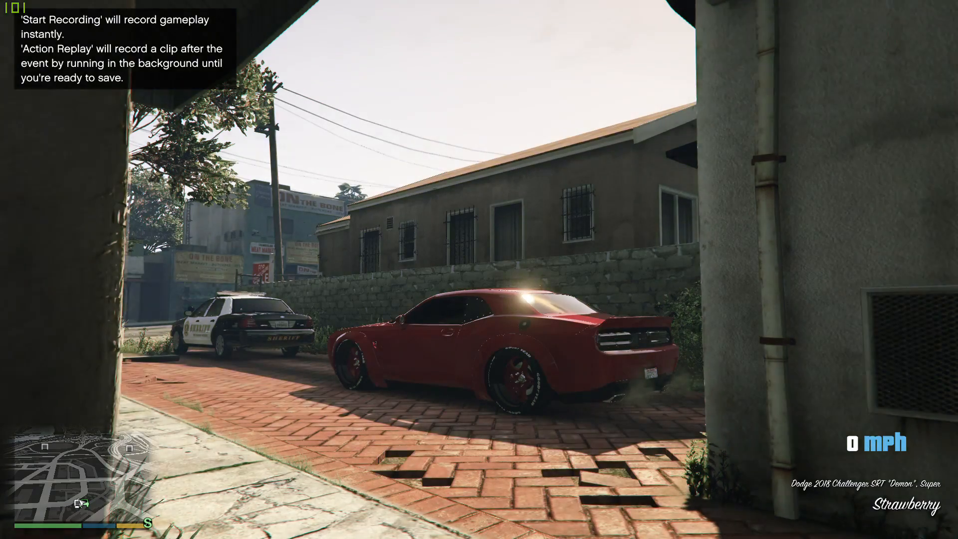
key("q")
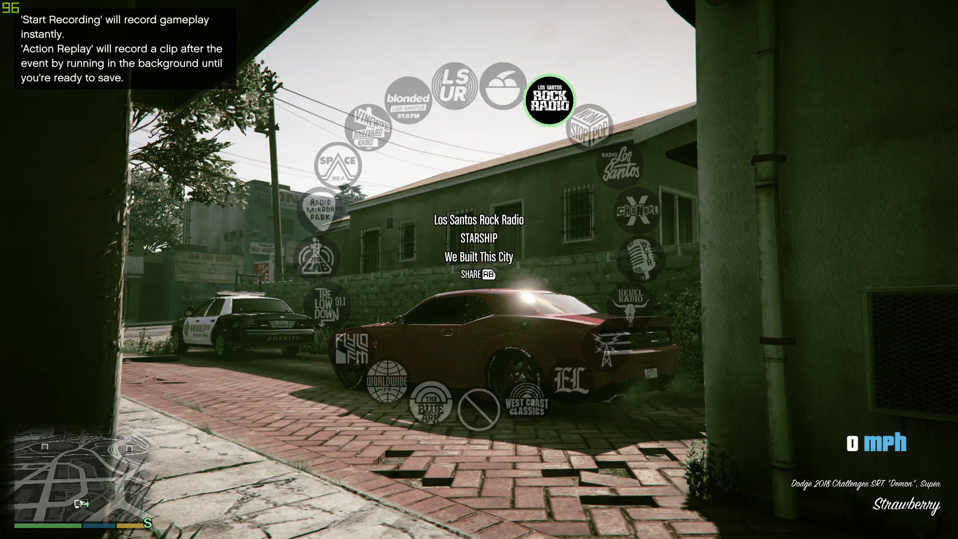